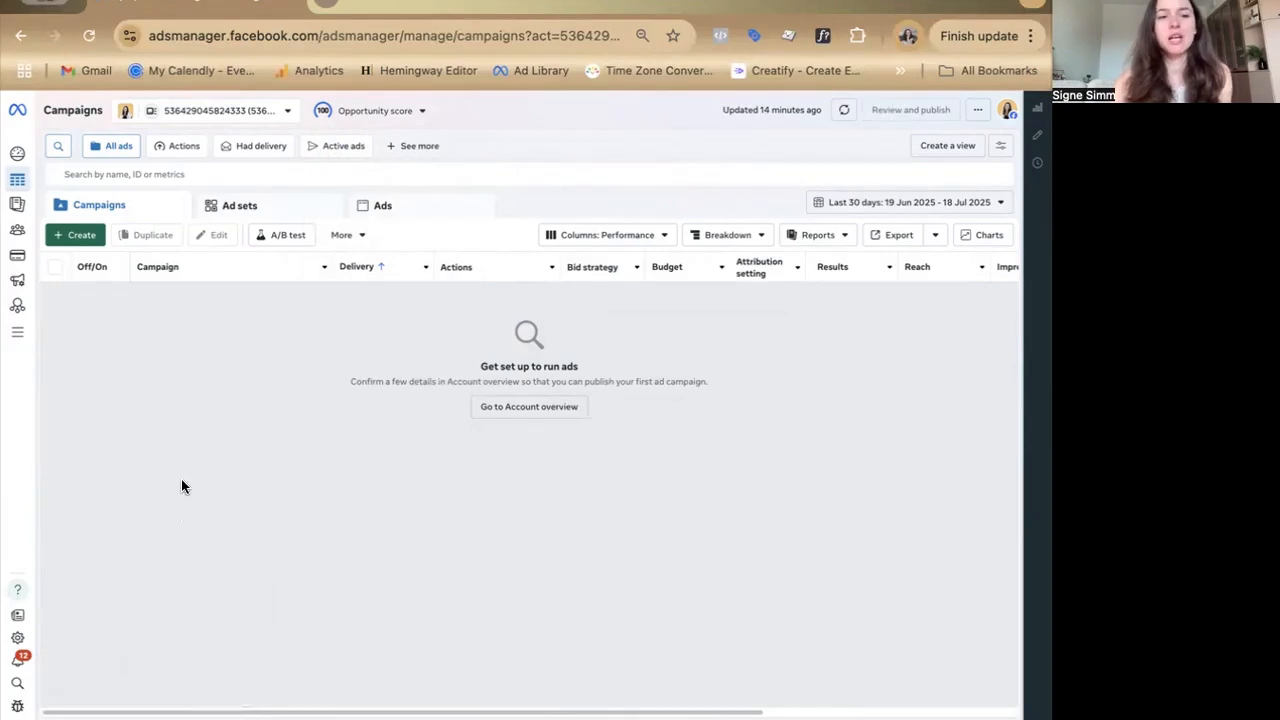
- Create a new Auction campaign with the Traffic objective, using the manual traffic campaign setup
click(66, 240)
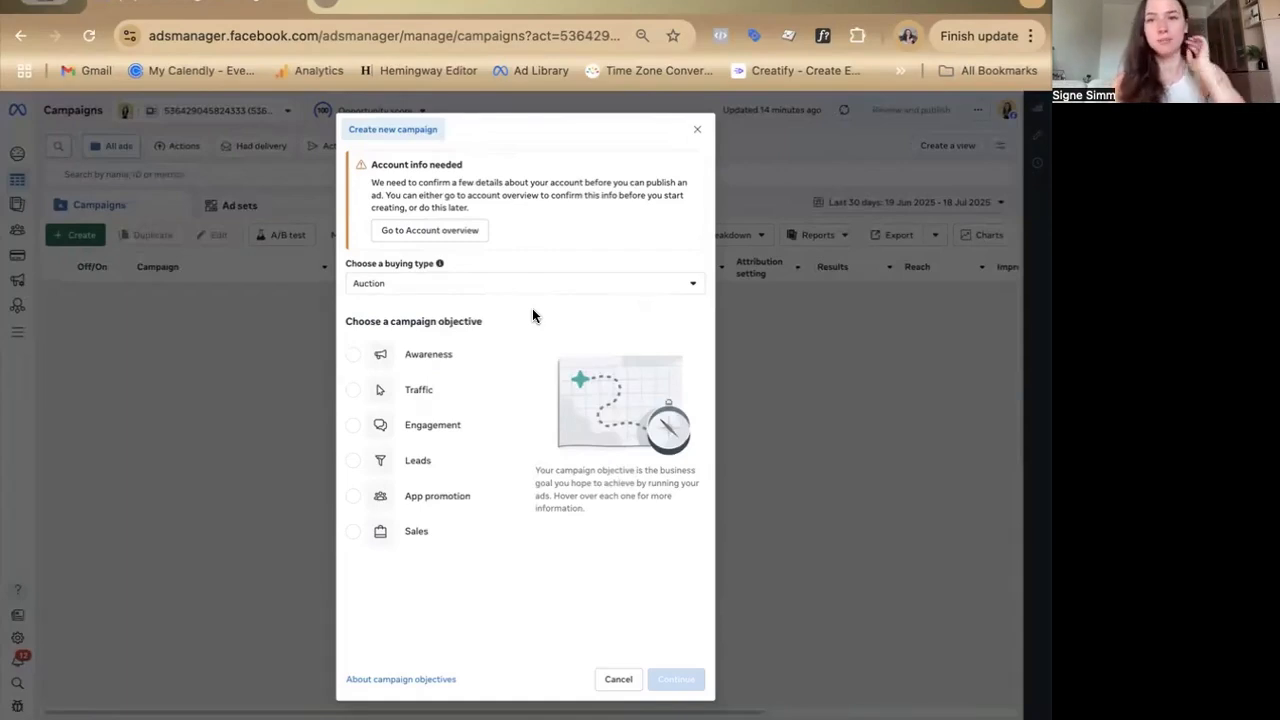
click(420, 403)
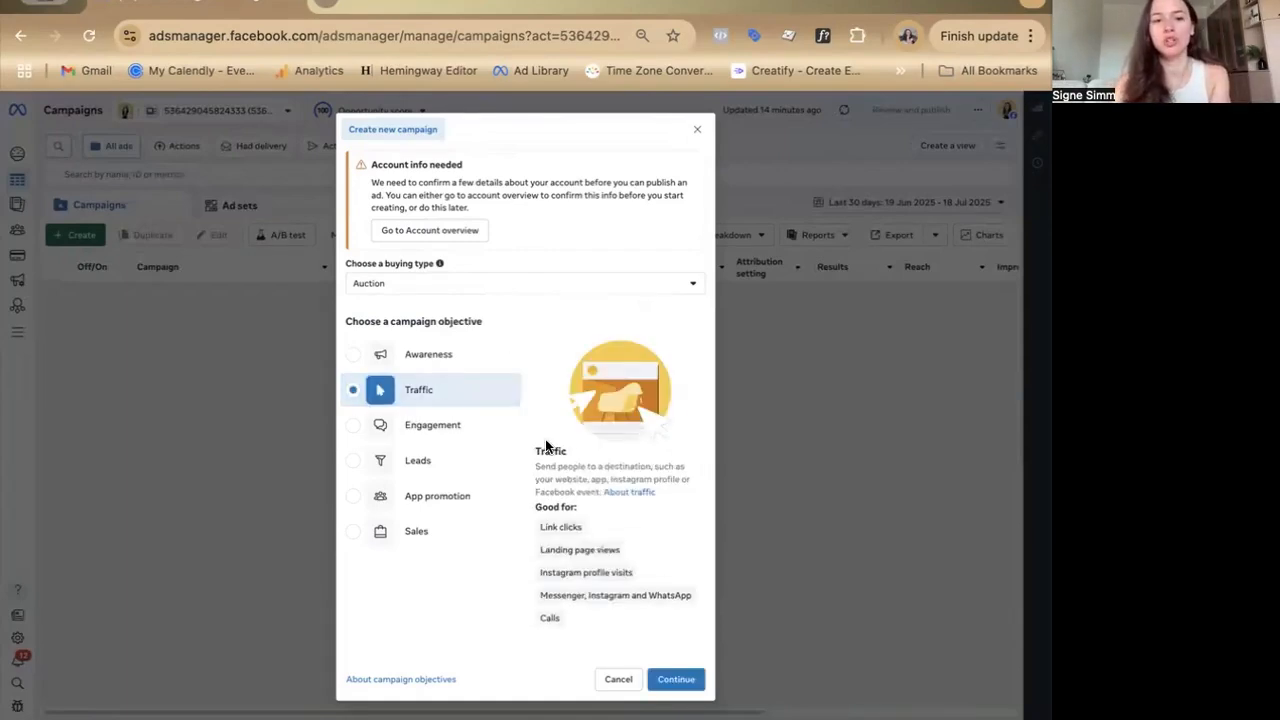
click(674, 679)
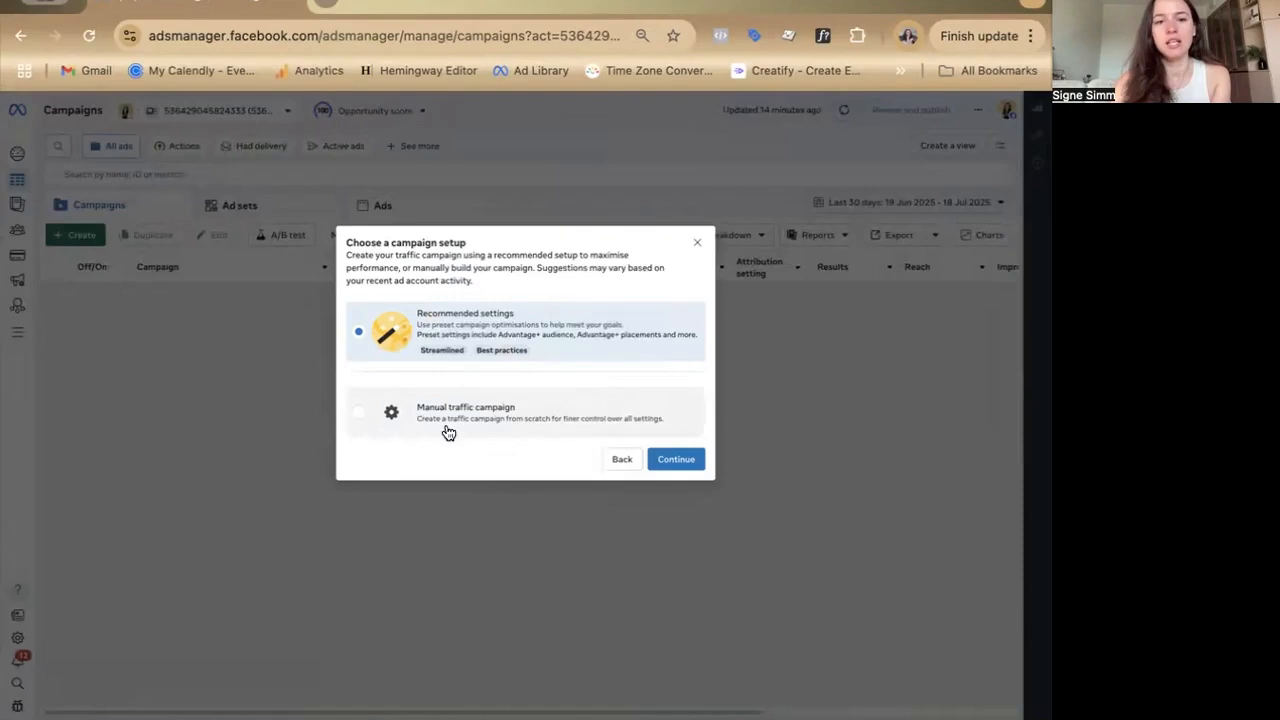
click(475, 431)
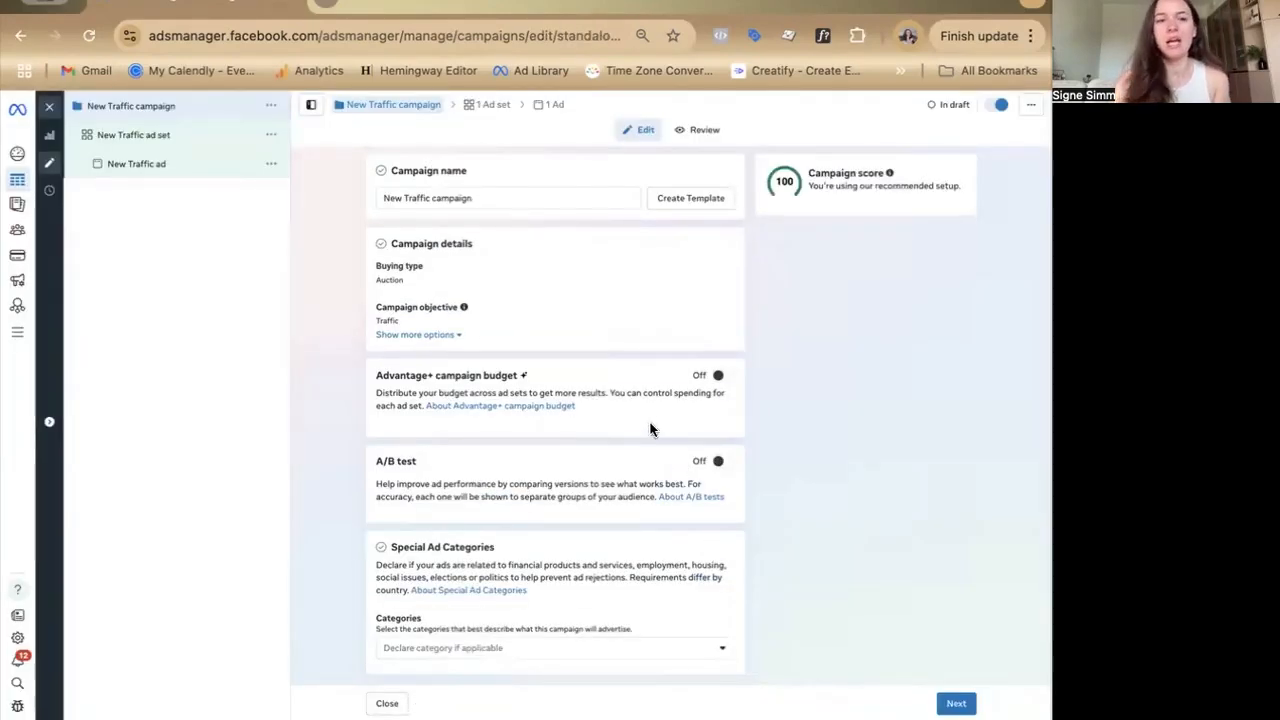
- Rename the campaign as "Followers campaign"
drag(503, 197, 363, 196)
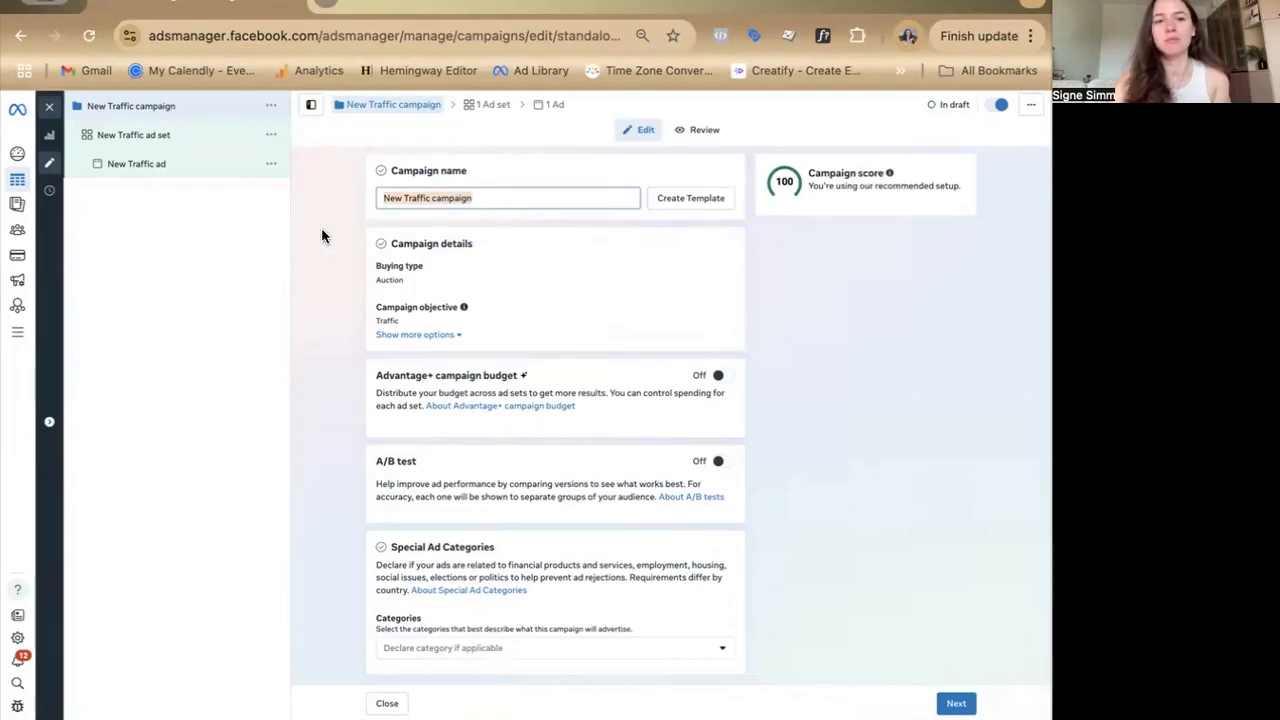
text(Foll)
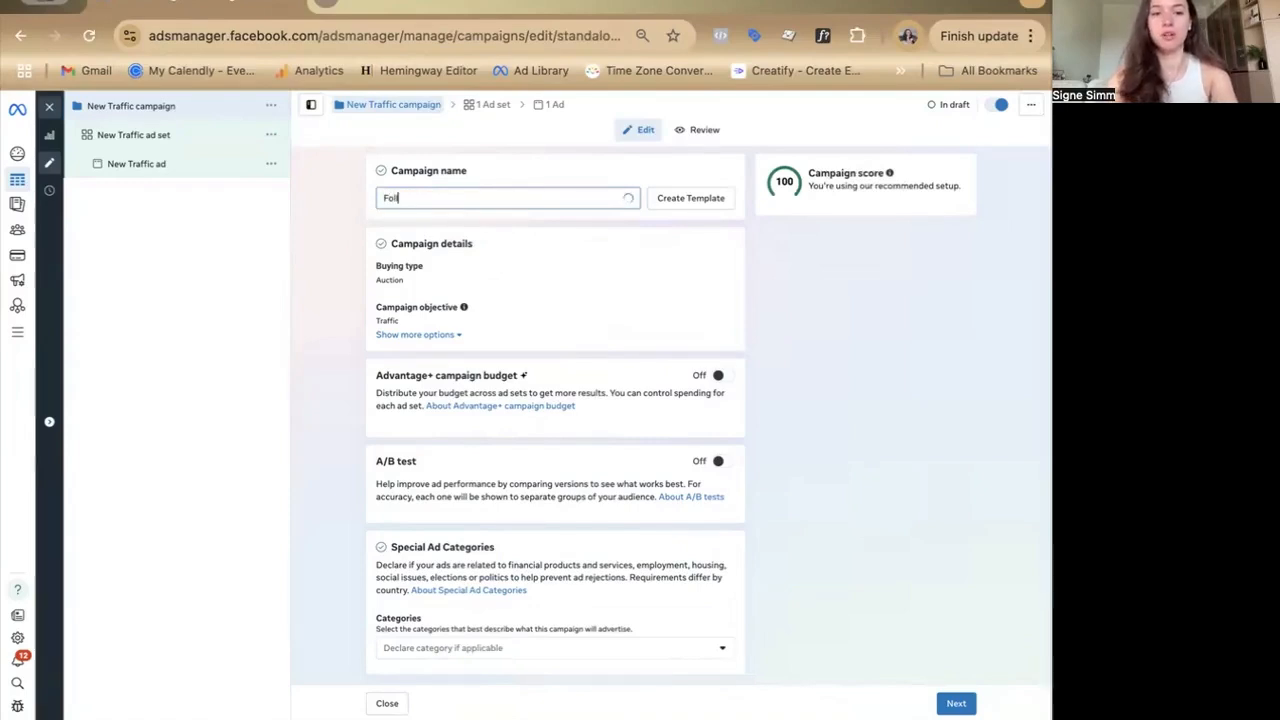
text(owert campaign)
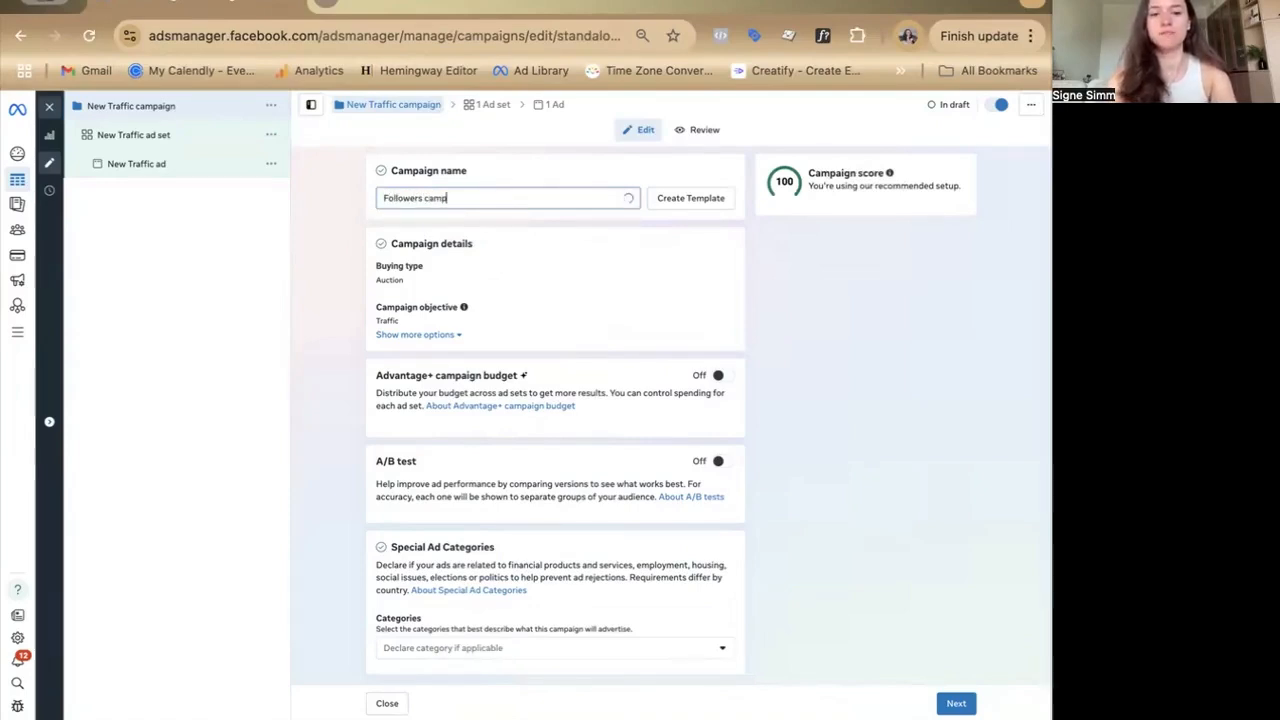
click(320, 279)
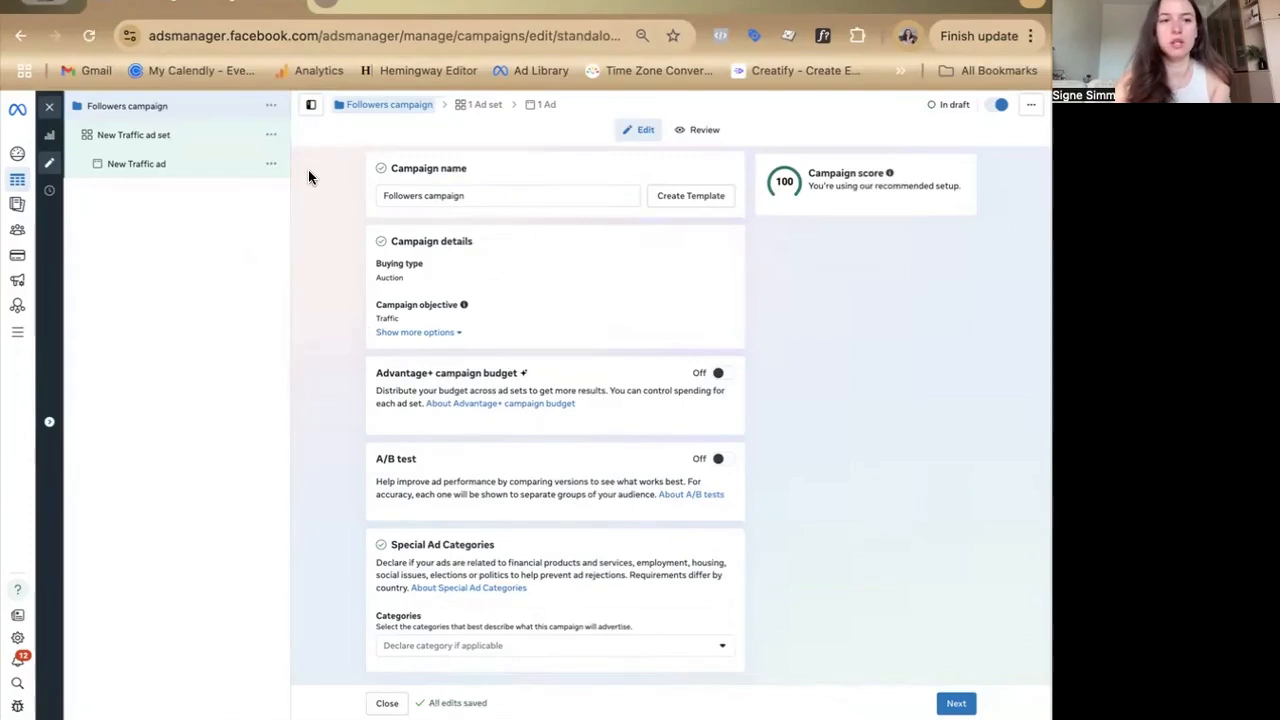
- Set the ad set's conversion location to Instagram or Facebook and choose the service-business marketing page as its Facebook Page
click(118, 138)
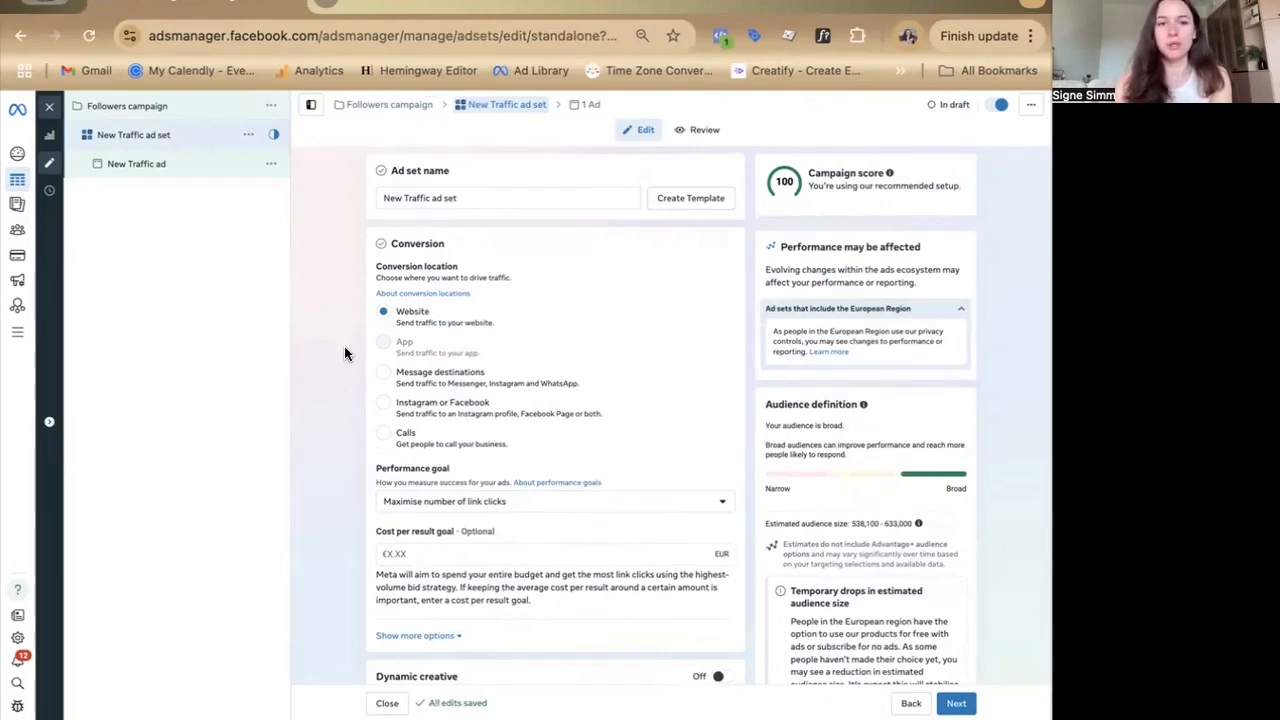
click(384, 404)
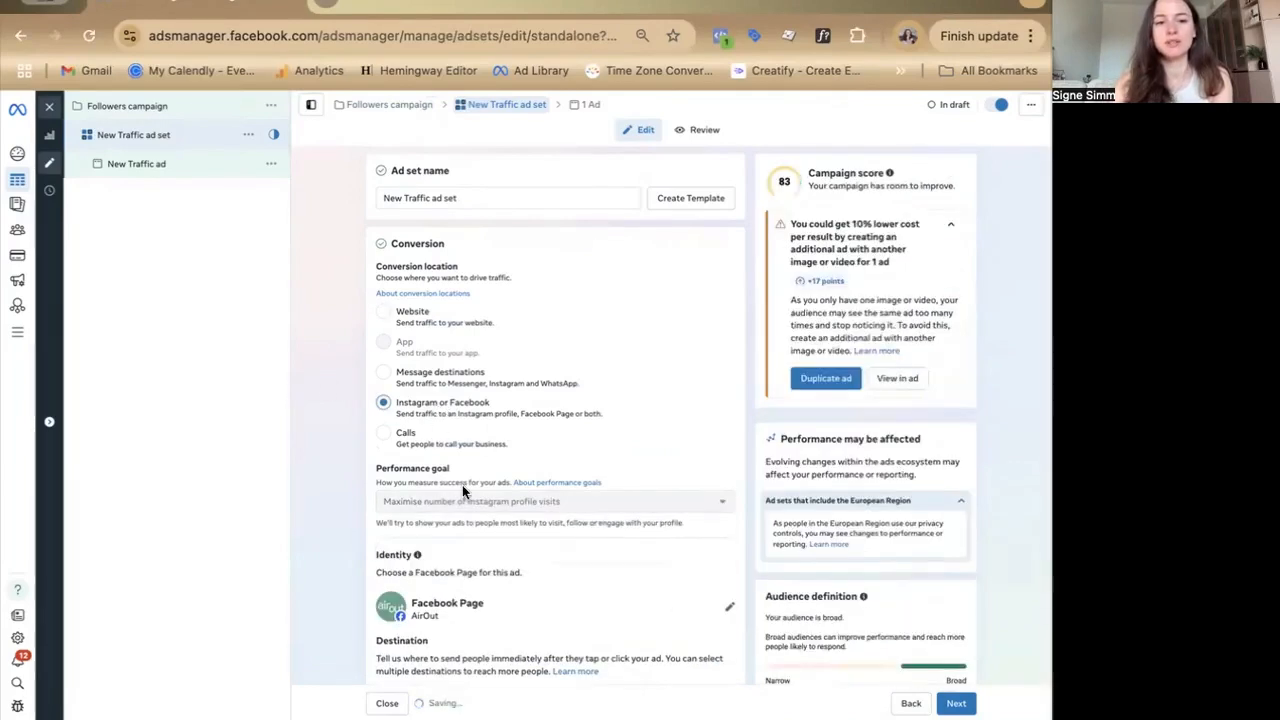
click(707, 606)
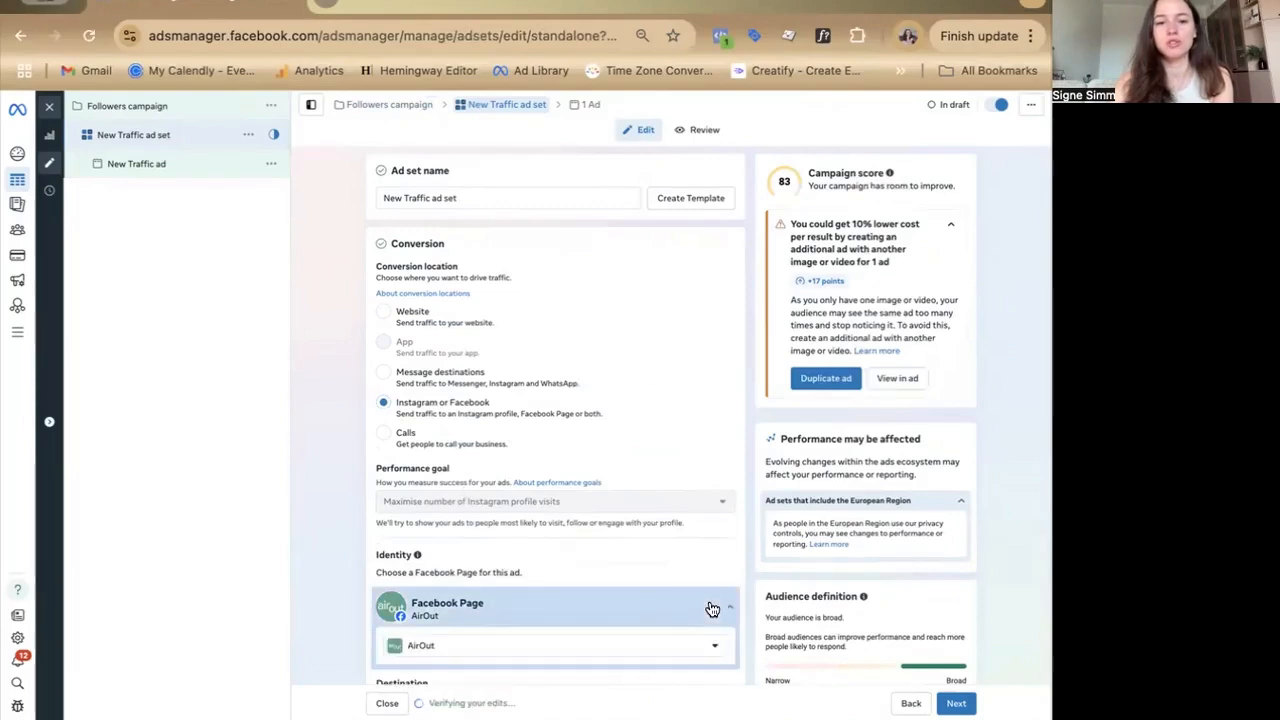
scroll(589, 573, down, 1)
scroll(589, 573, down, 3)
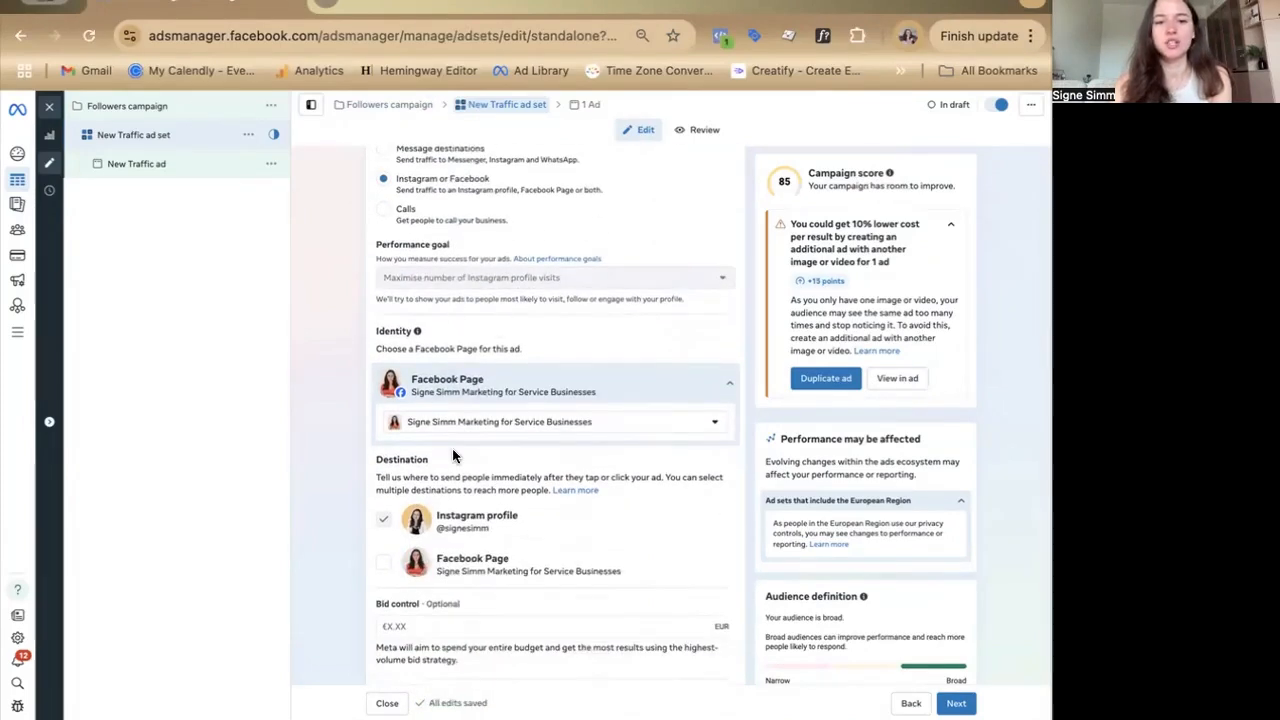
- Set the ad set's daily budget to €5.00
scroll(453, 456, down, 5)
scroll(452, 456, down, 2)
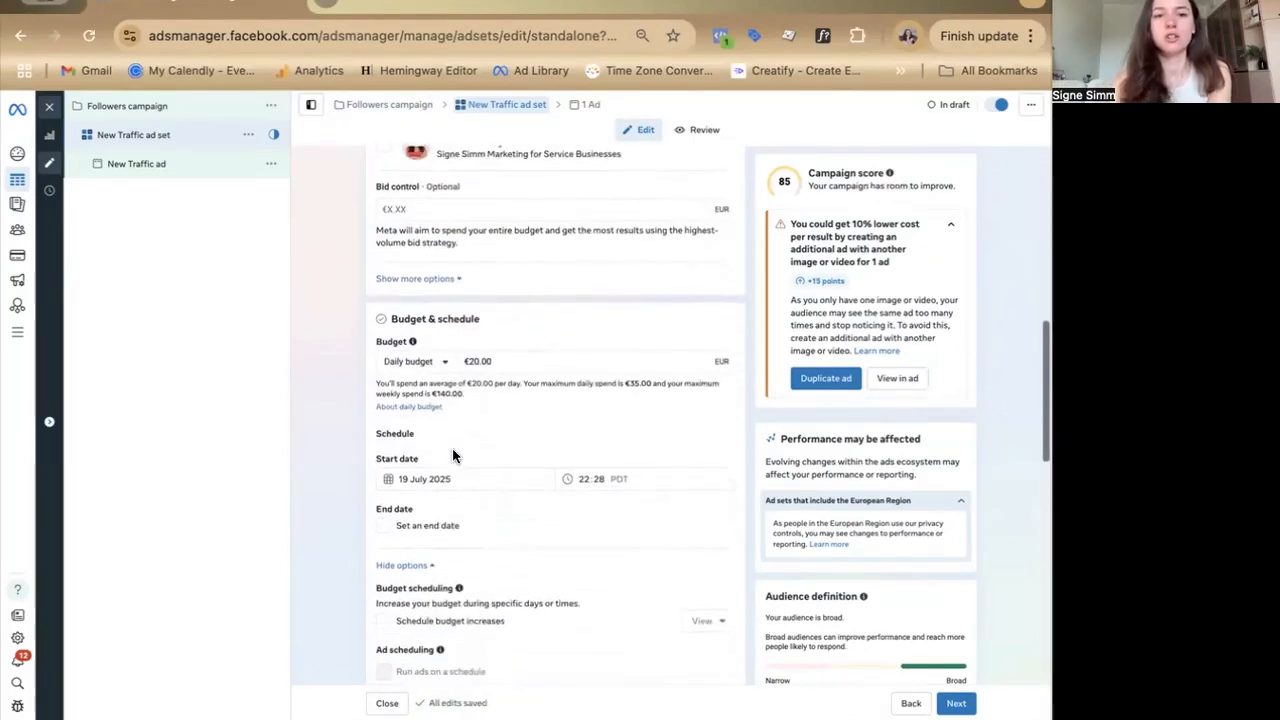
click(478, 362)
key(BackSpace)
key(BackSpace)
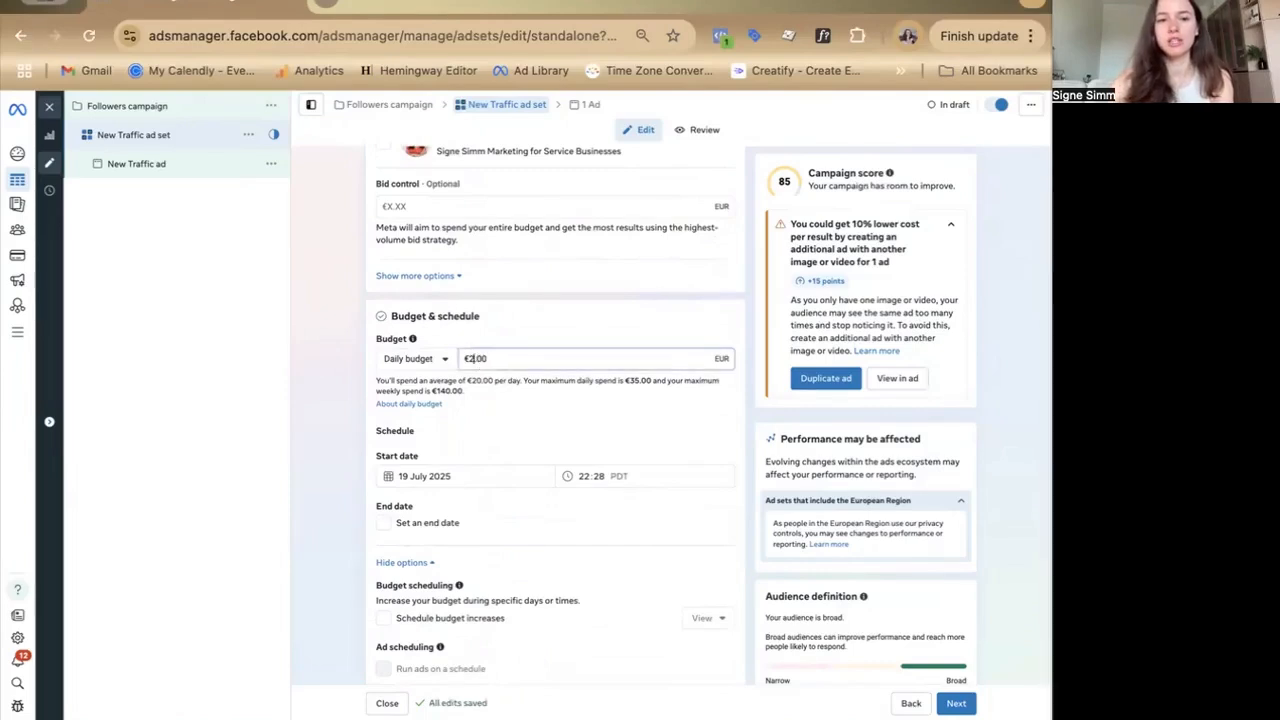
text(5)
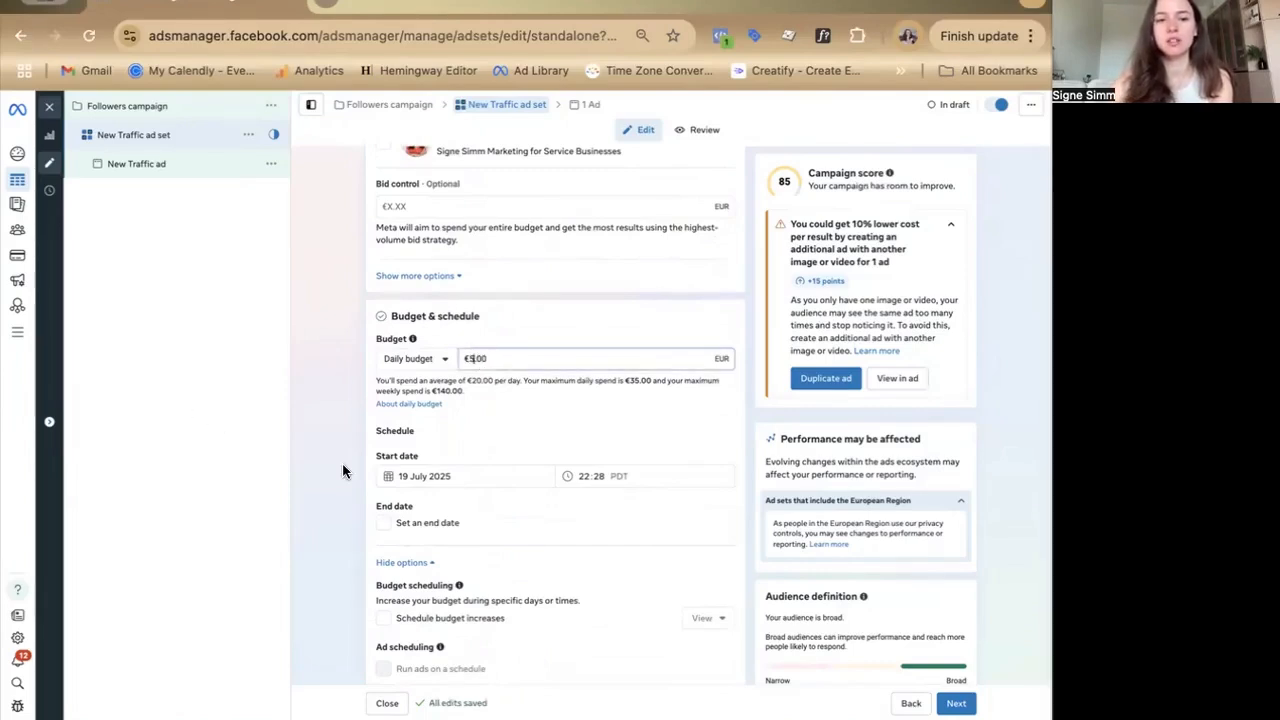
- Switch the ad set's targeting from Advantage+ audience to the original audience options
scroll(348, 514, down, 3)
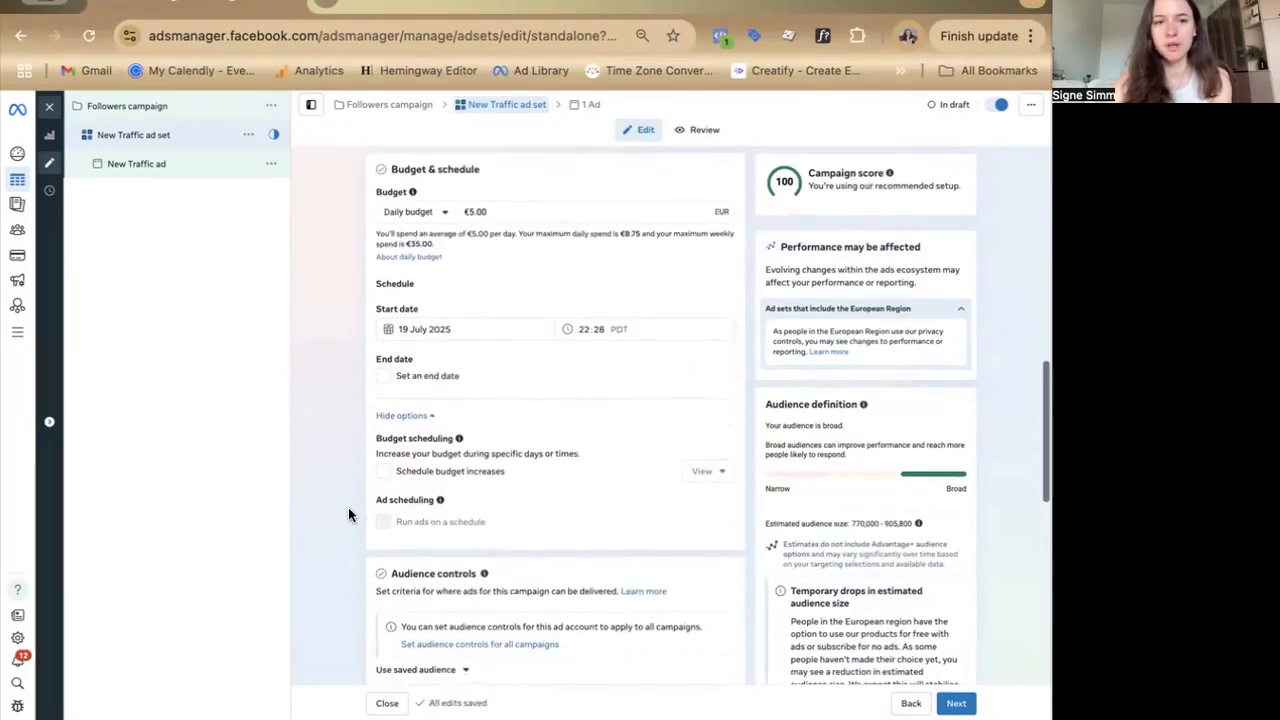
scroll(348, 514, down, 6)
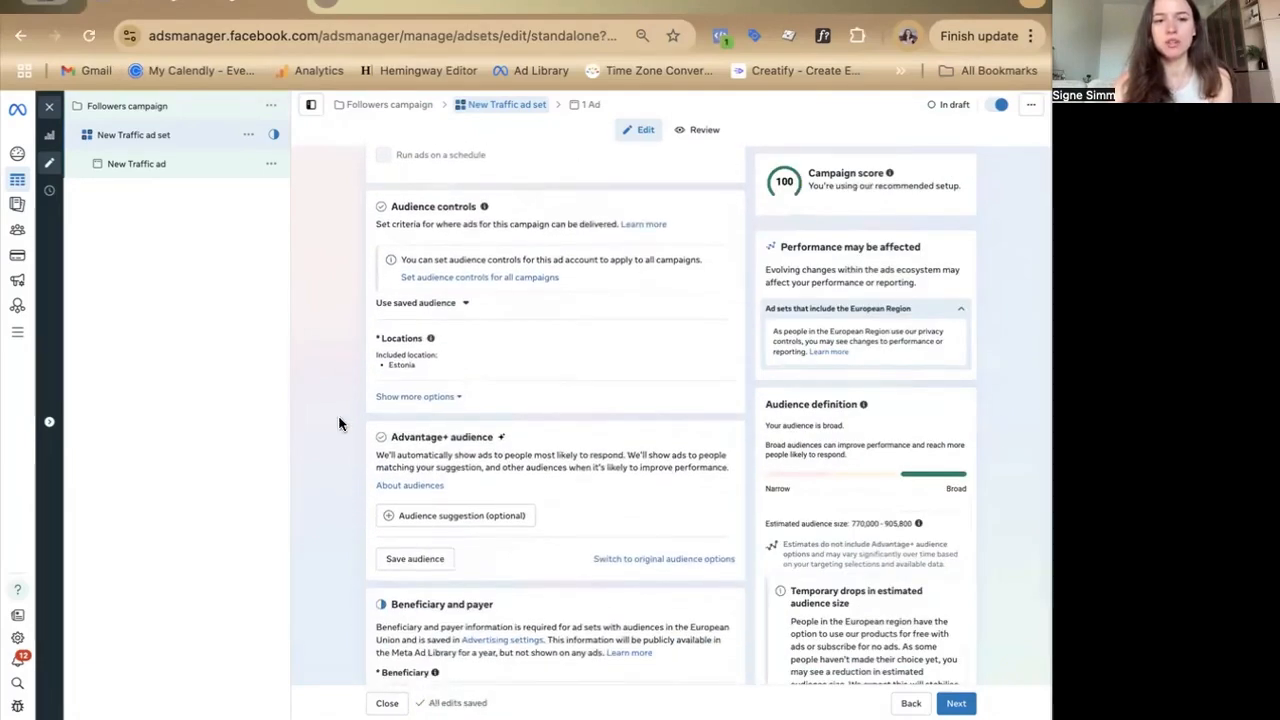
scroll(340, 423, up, 1)
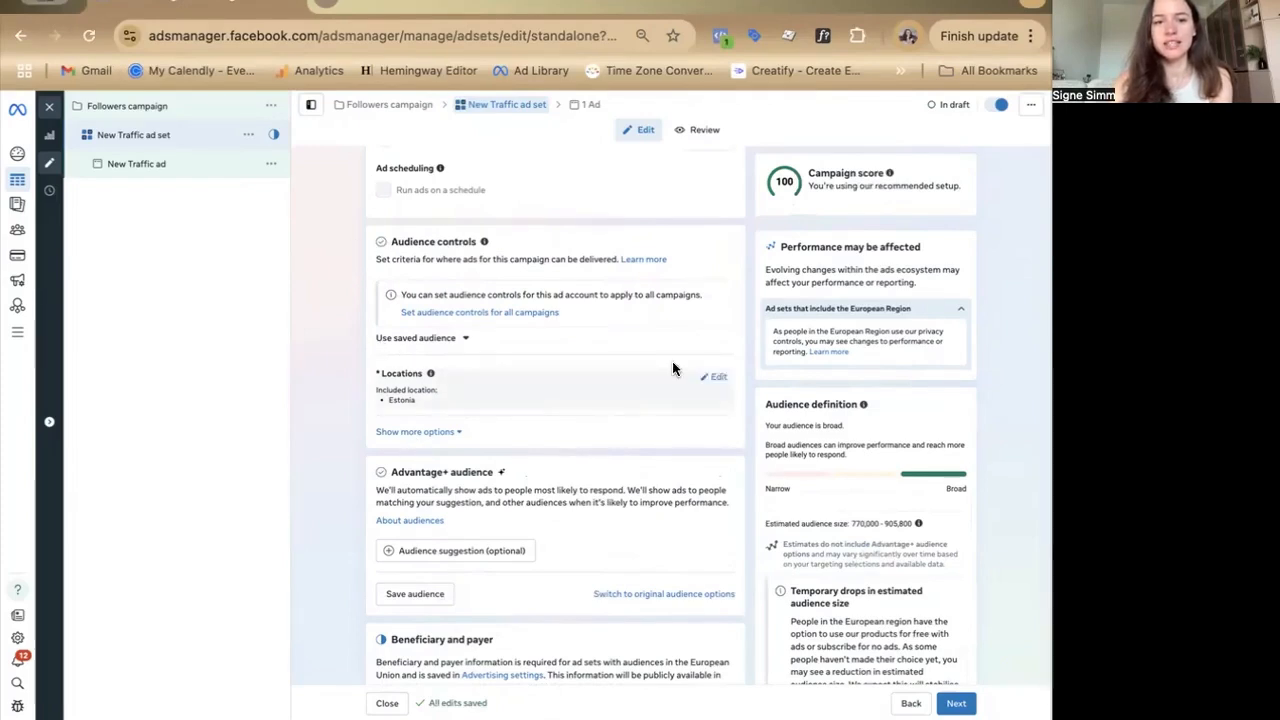
scroll(358, 520, down, 1)
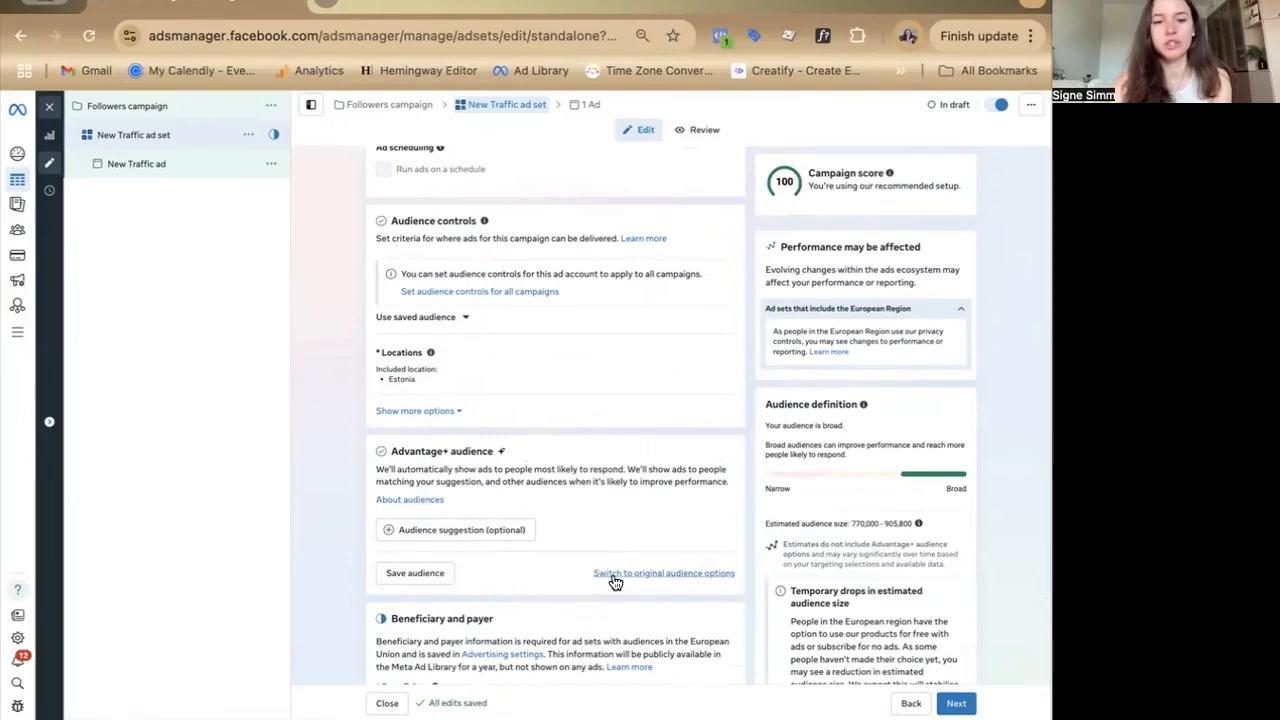
click(614, 579)
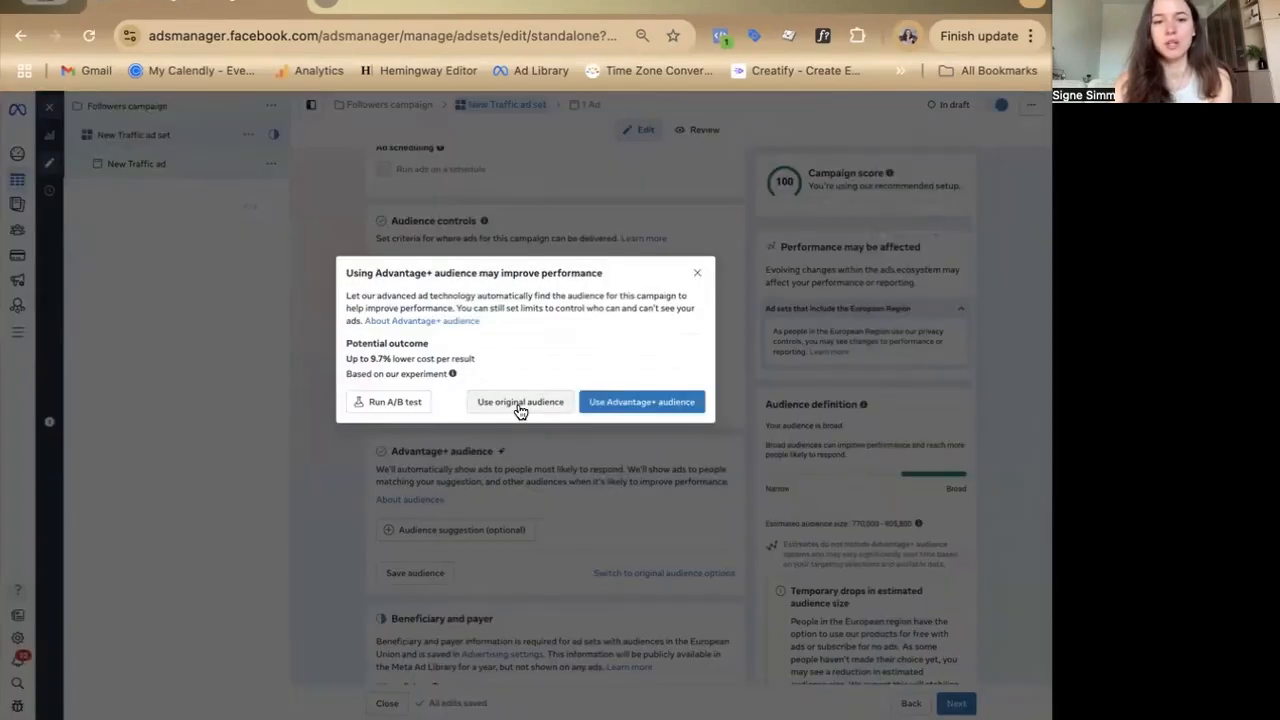
click(517, 403)
- Add United Kingdom to the audience's included locations and remove Estonia
scroll(348, 443, down, 5)
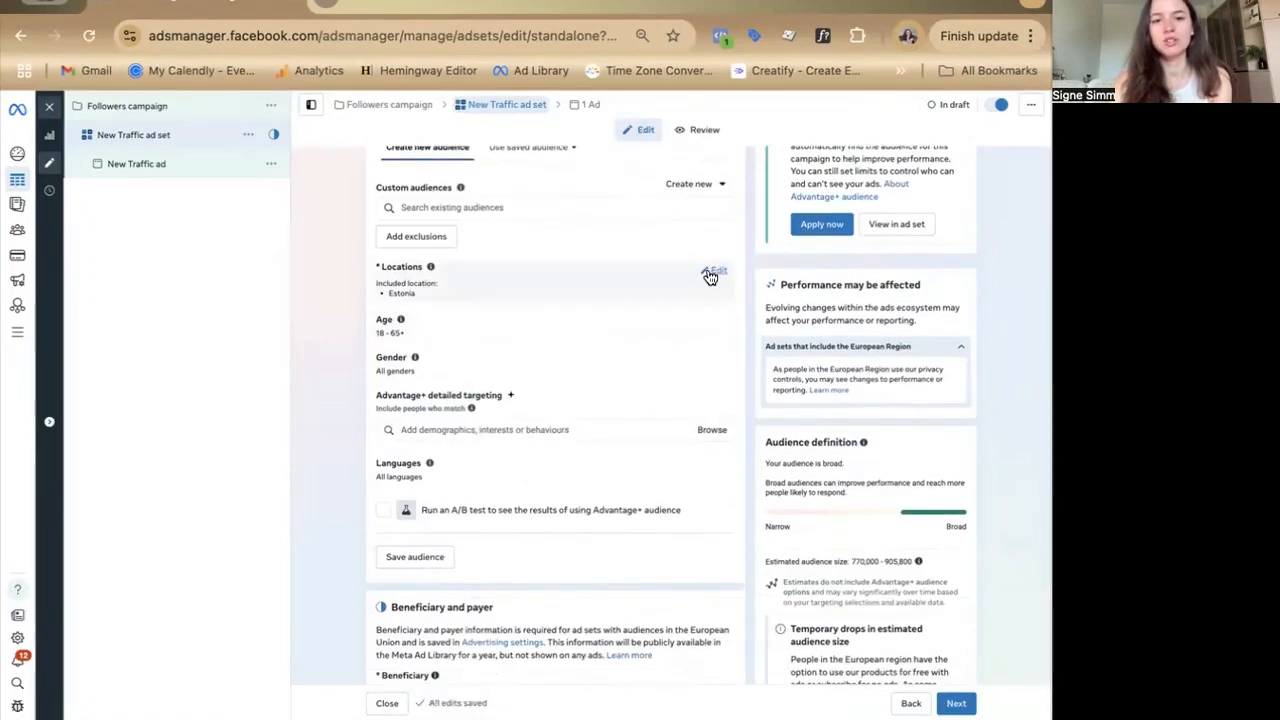
click(718, 273)
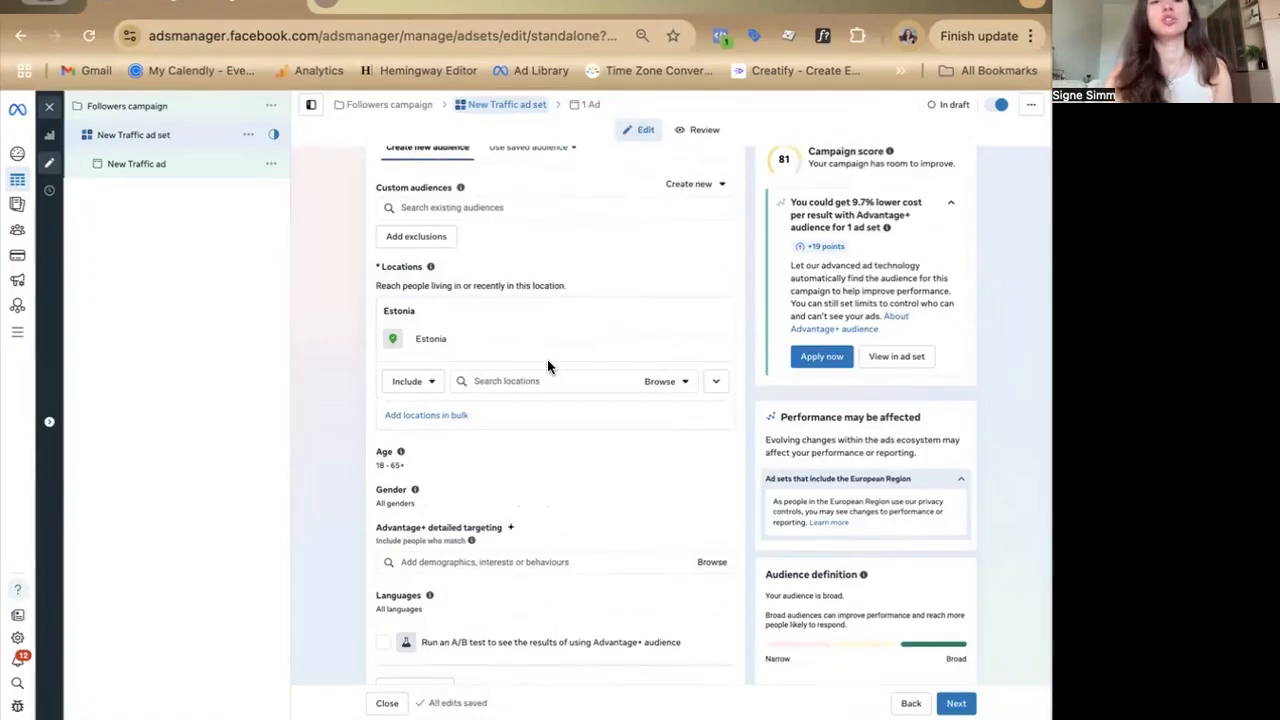
click(489, 378)
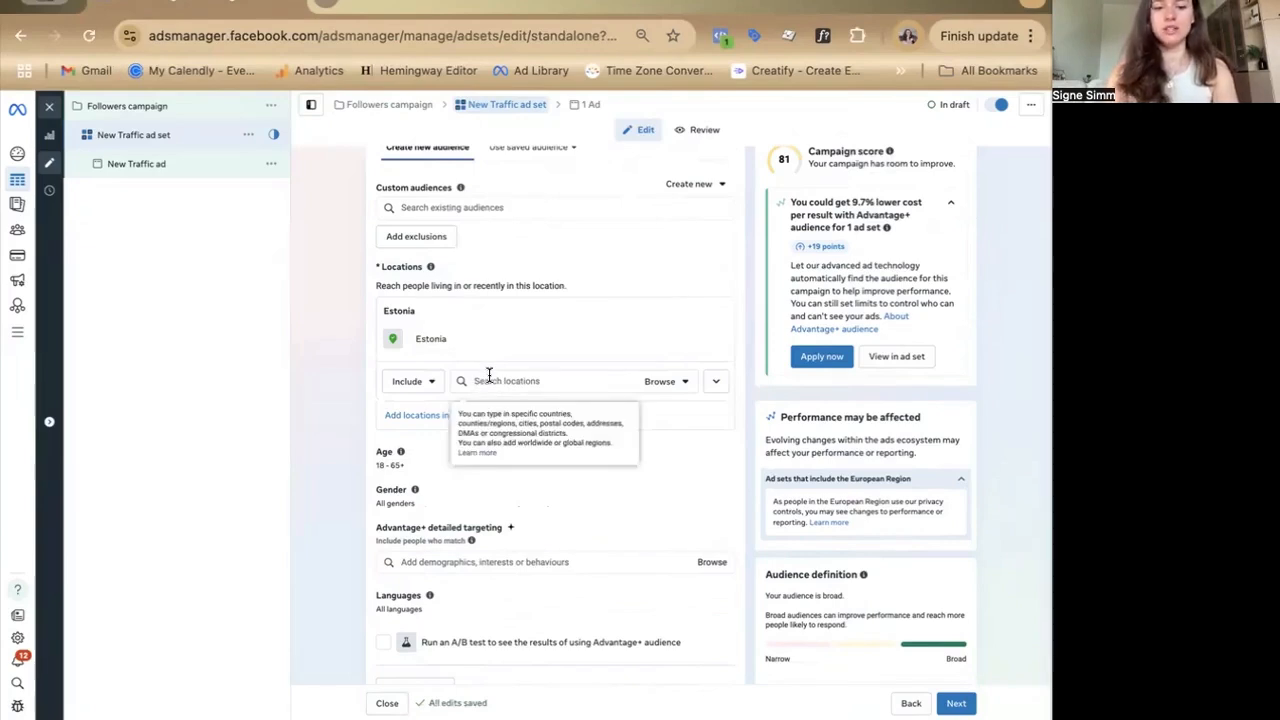
text(u)
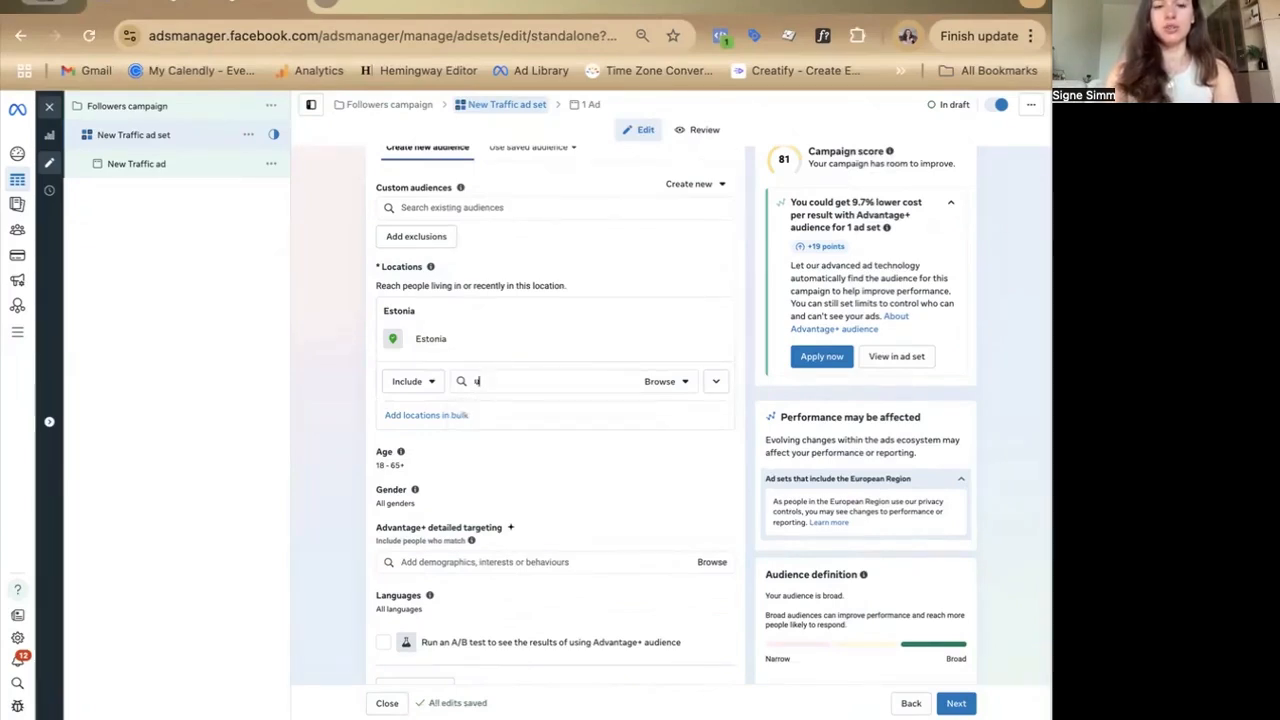
text(nited kin)
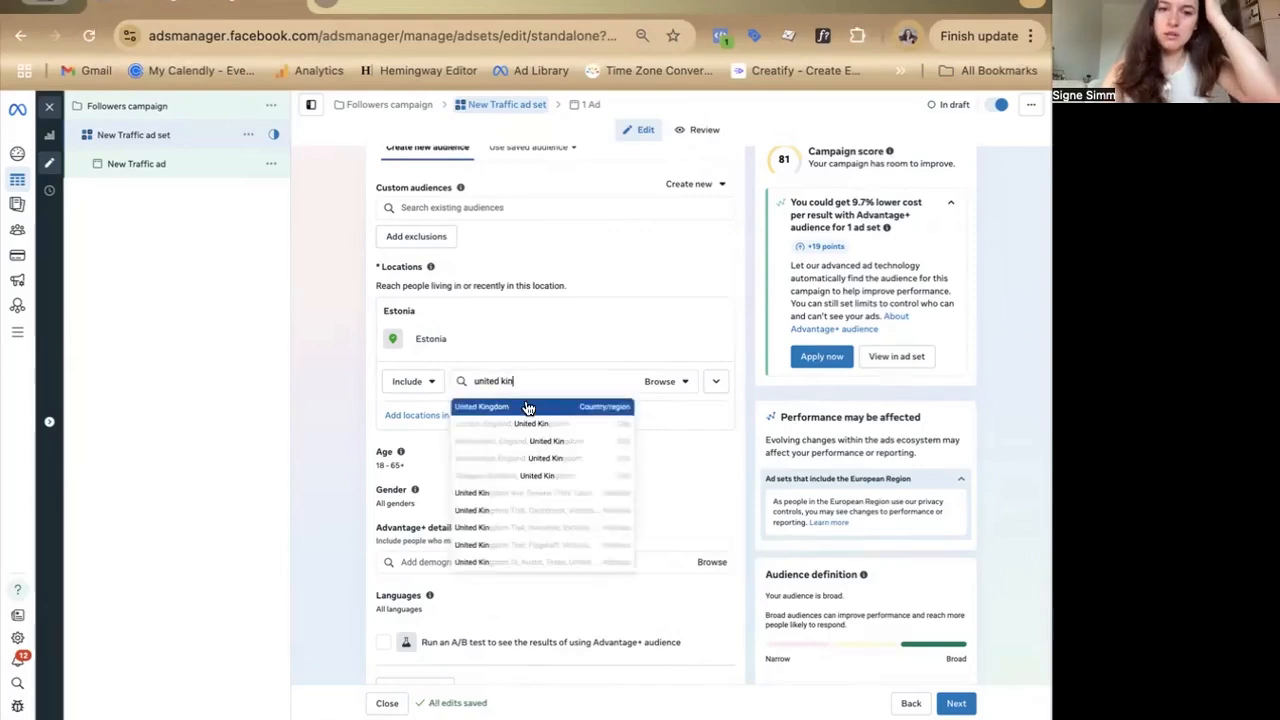
click(528, 407)
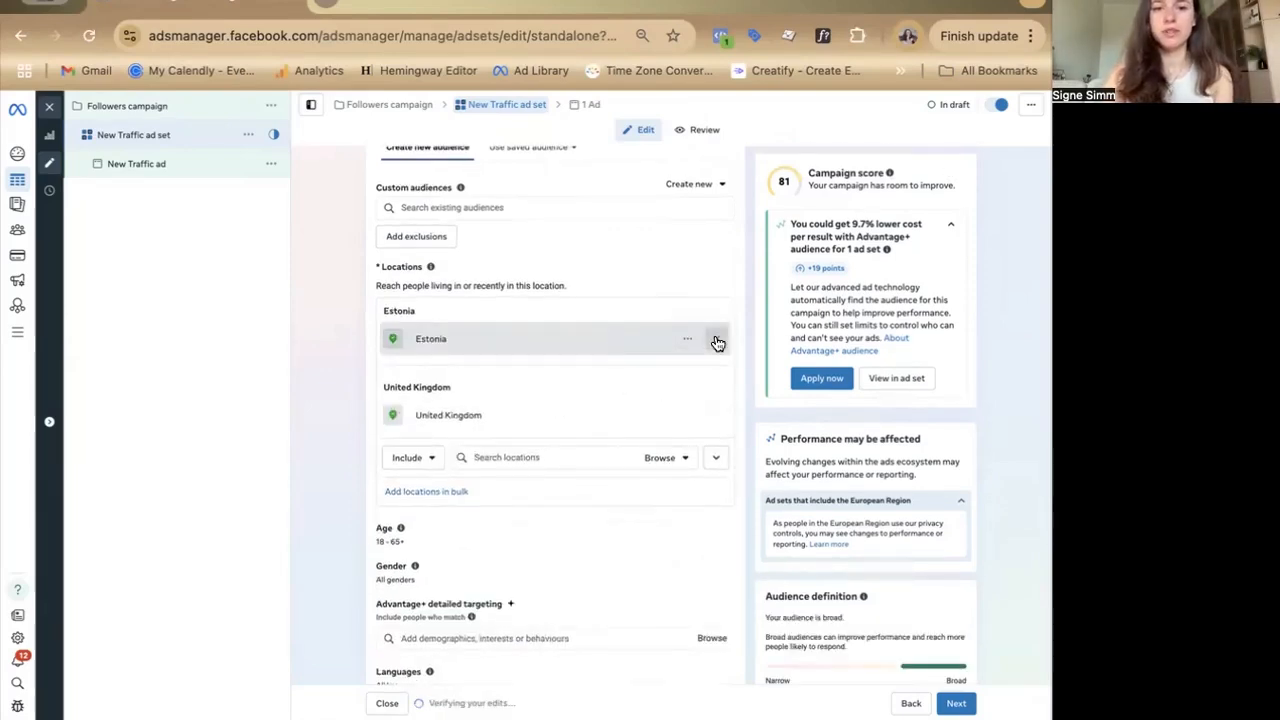
click(717, 343)
- Open the audience's age range for editing and examine the minimum age choices and the gender setting
scroll(680, 251, down, 3)
click(715, 250)
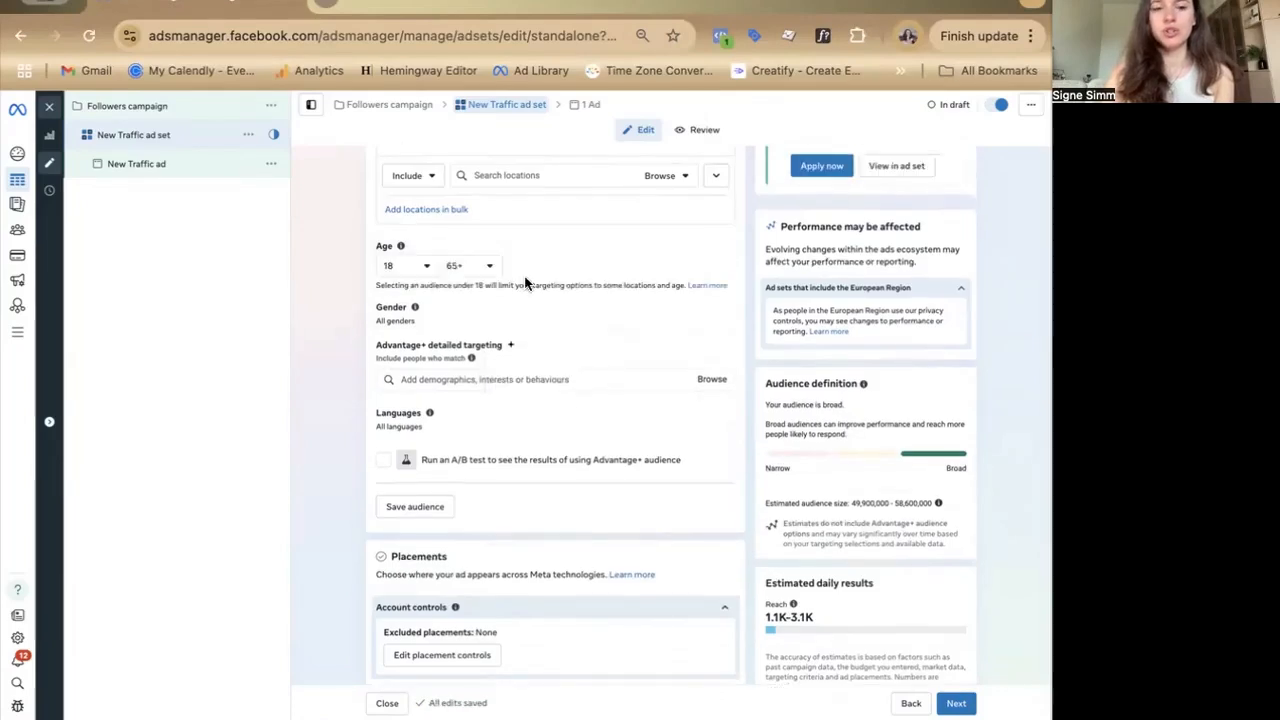
click(426, 266)
click(422, 268)
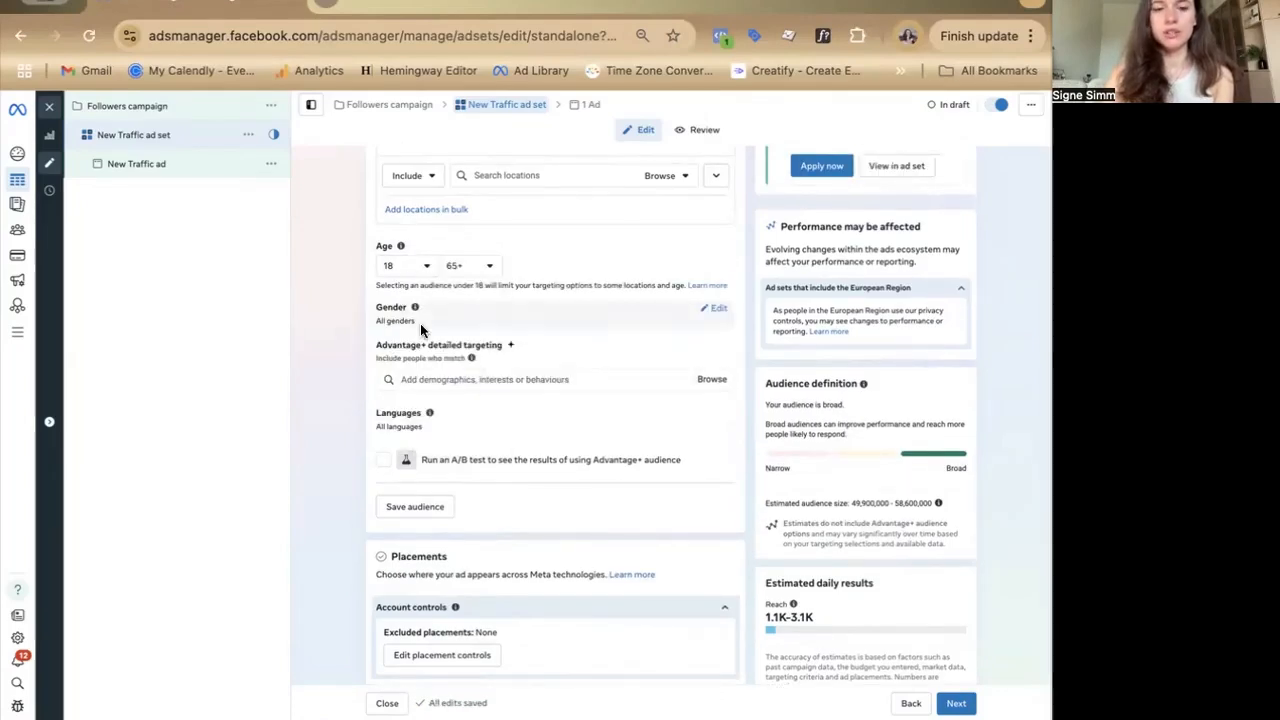
scroll(357, 367, down, 1)
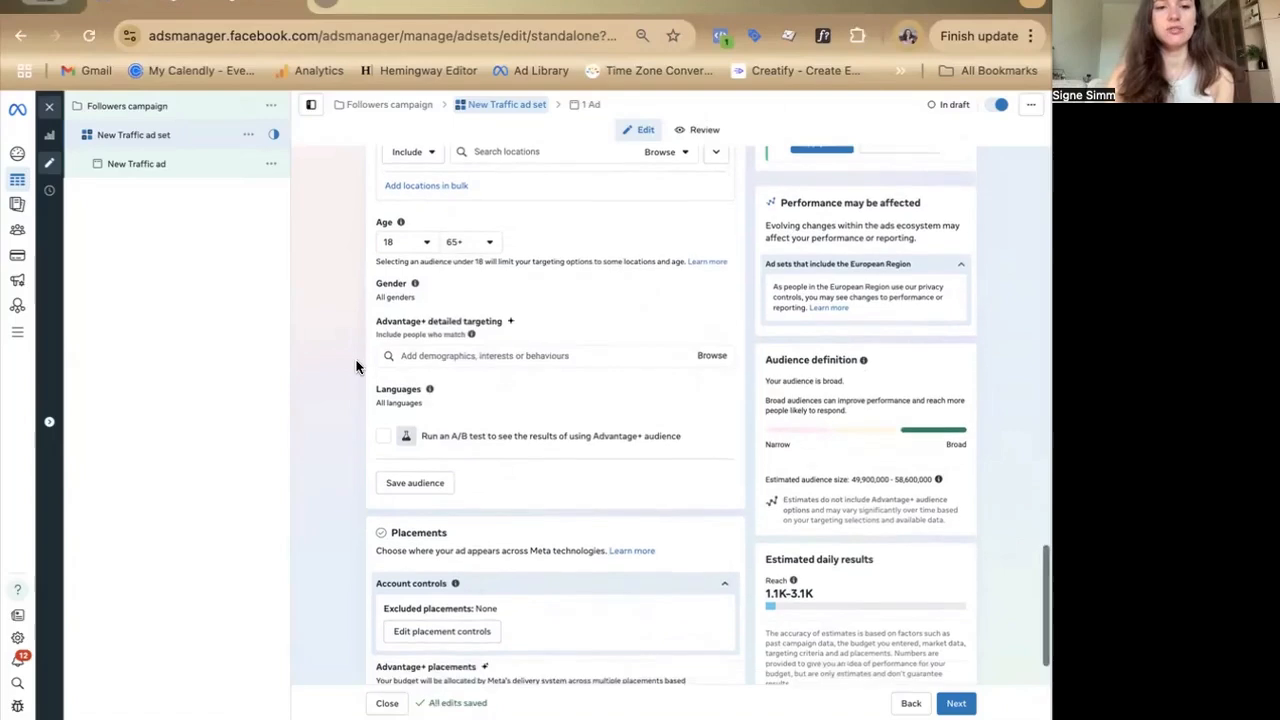
scroll(356, 367, up, 1)
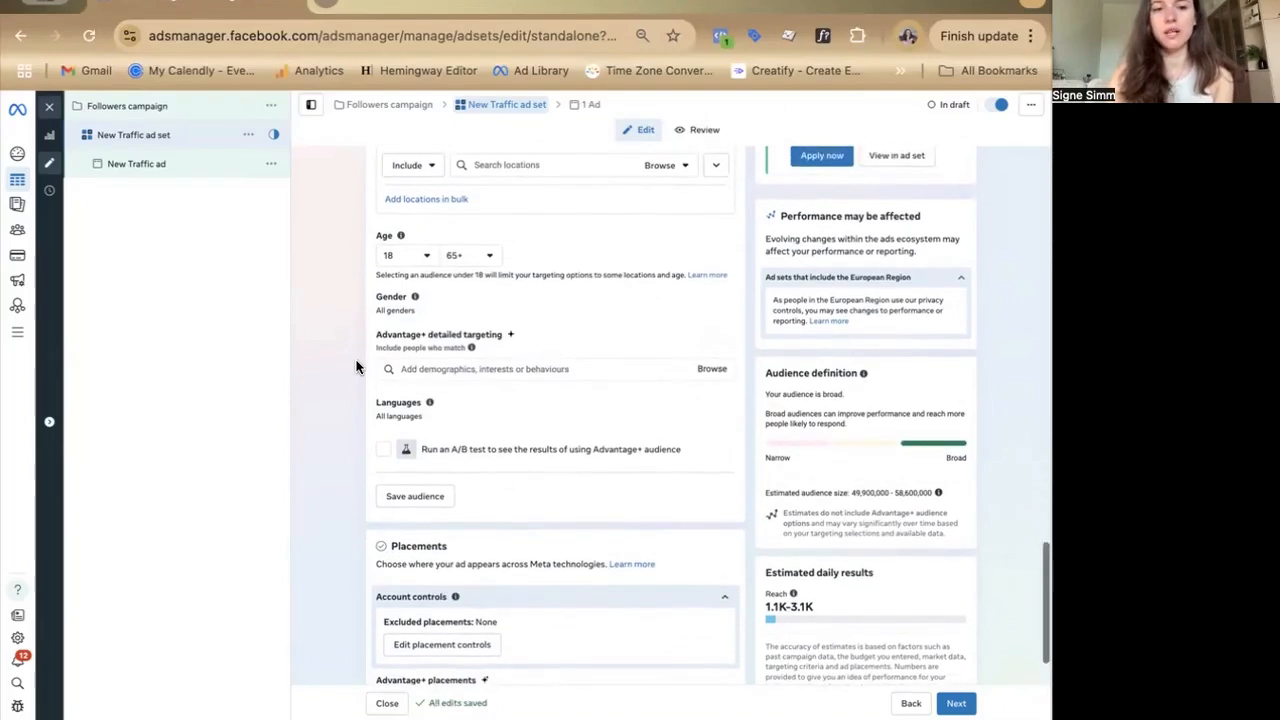
- Examine the detailed targeting field and highlight the estimated audience size in the audience definition
click(432, 370)
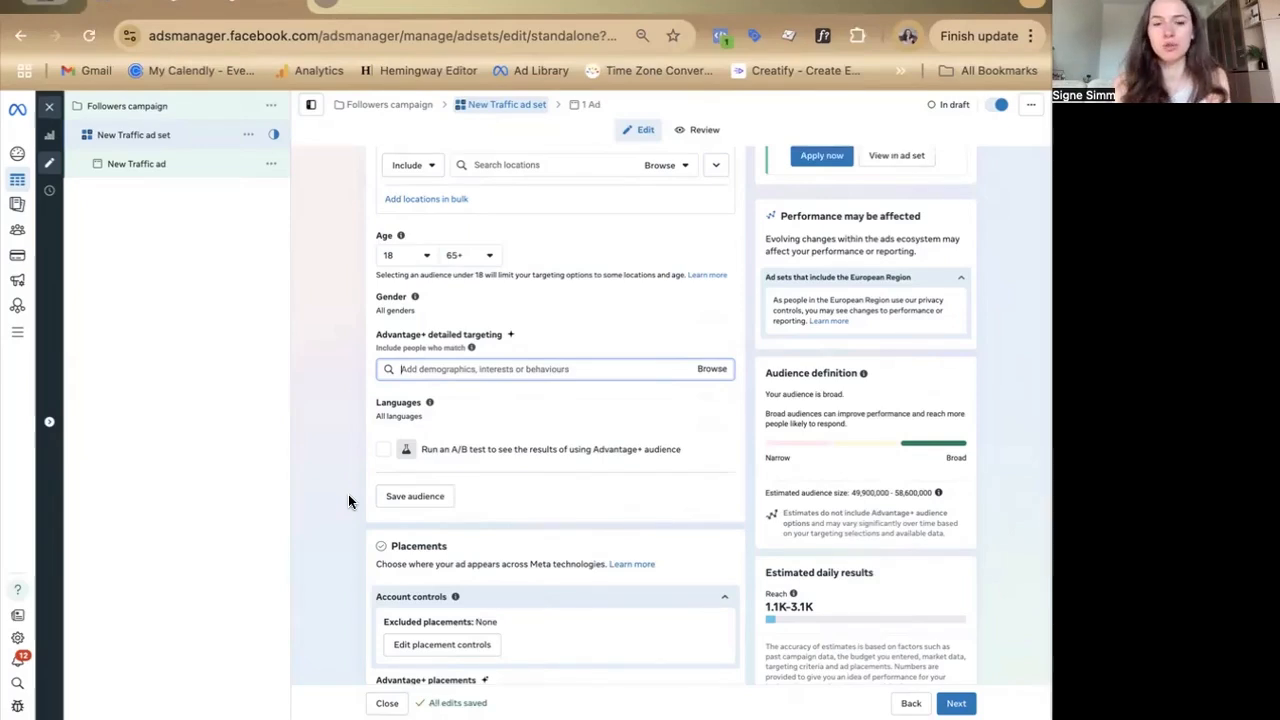
click(855, 494)
drag(855, 494, 964, 500)
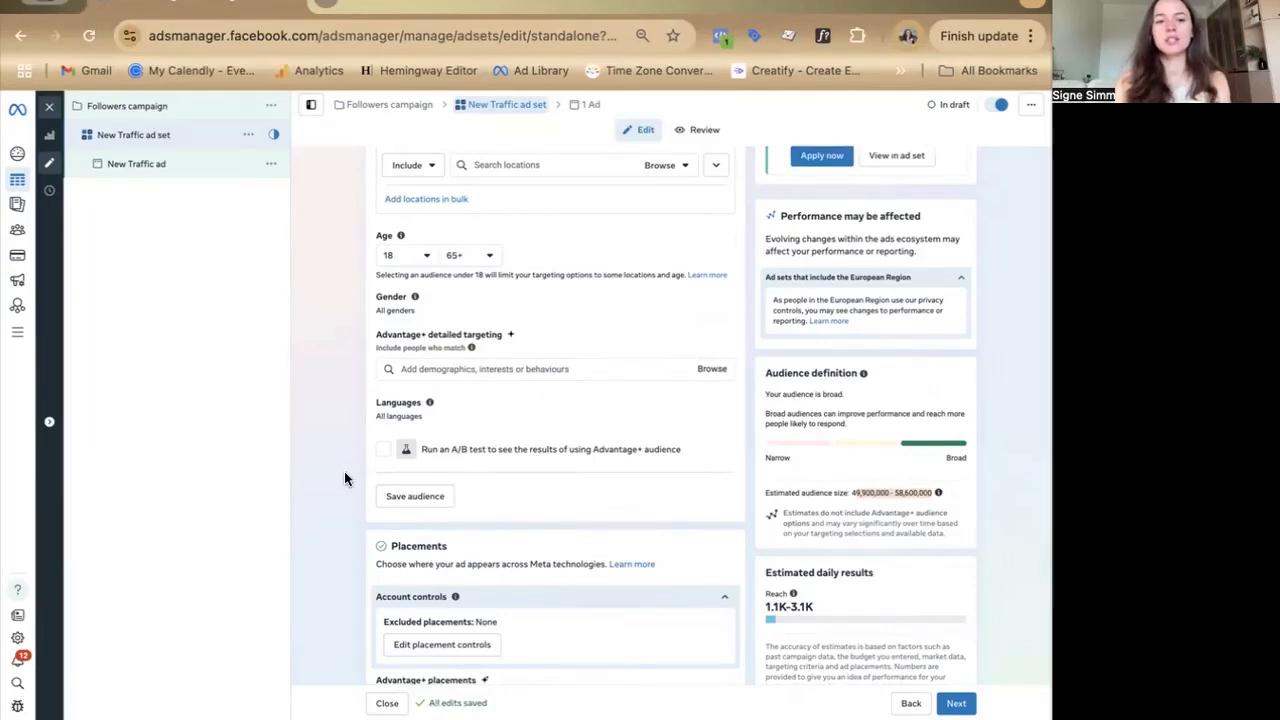
- Switch the ad set's placements from Advantage+ placements to manual placements
scroll(344, 475, down, 1)
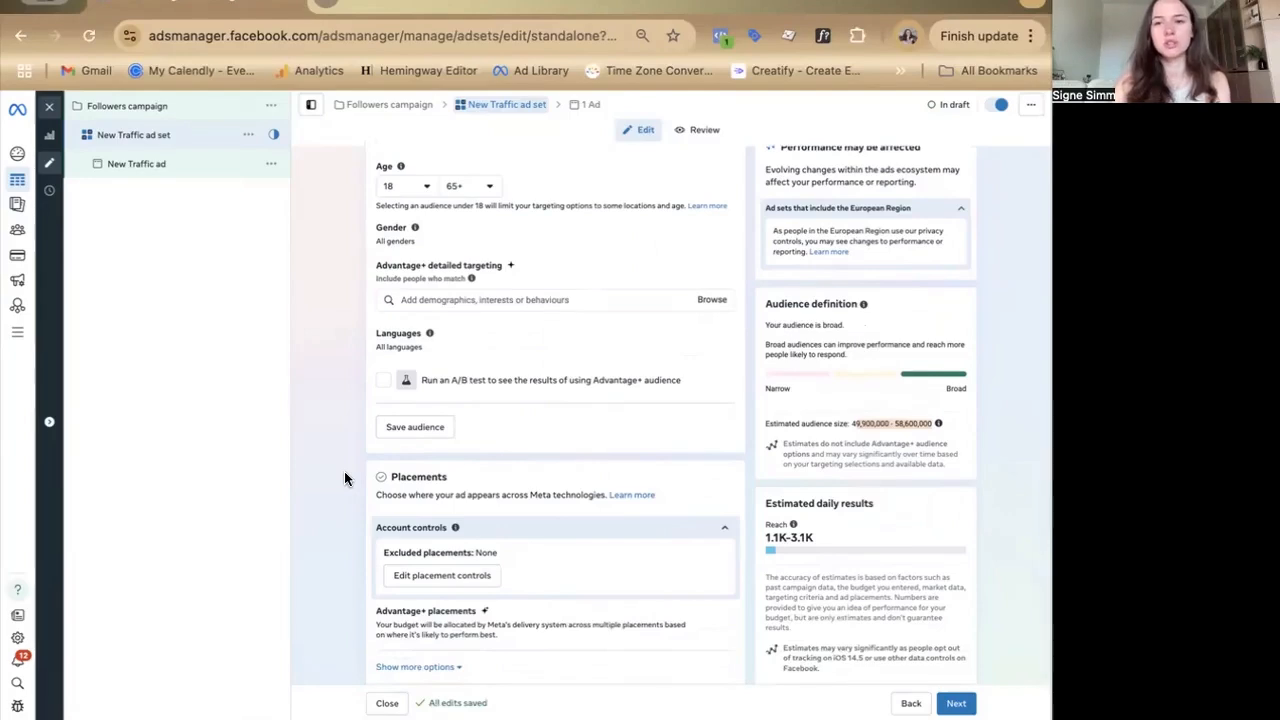
scroll(341, 525, down, 1)
scroll(341, 525, up, 1)
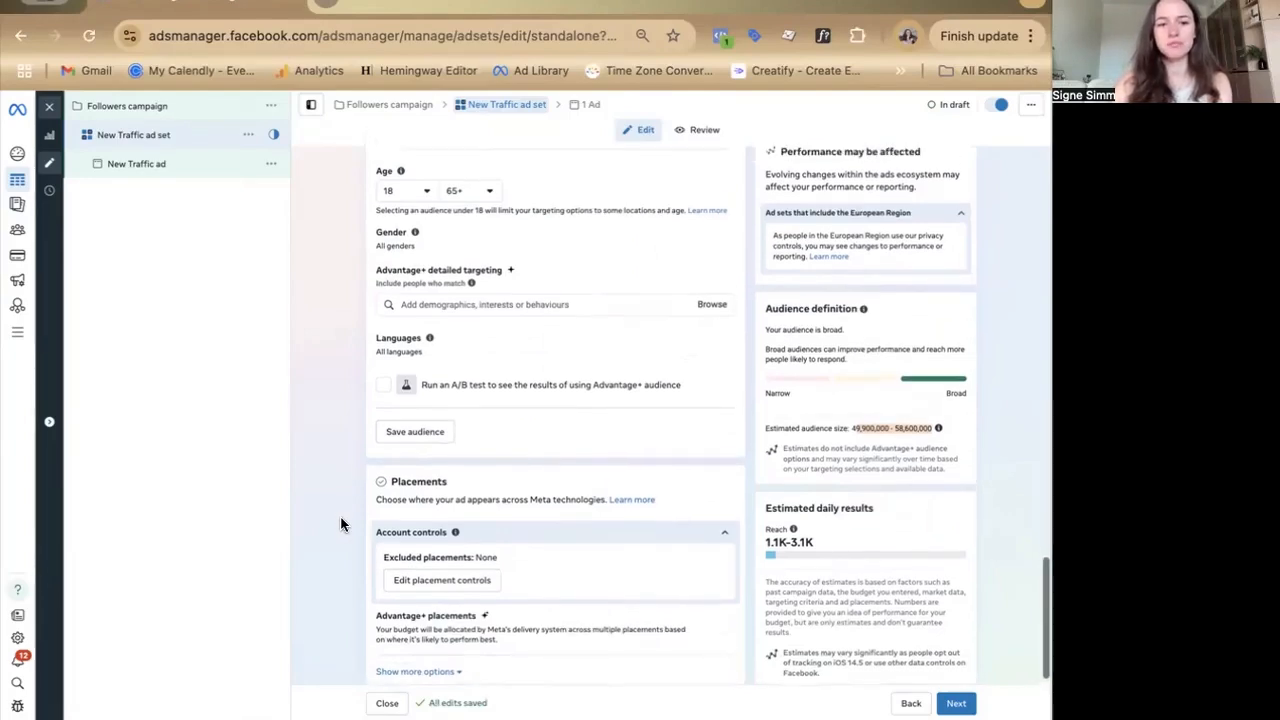
scroll(341, 525, down, 1)
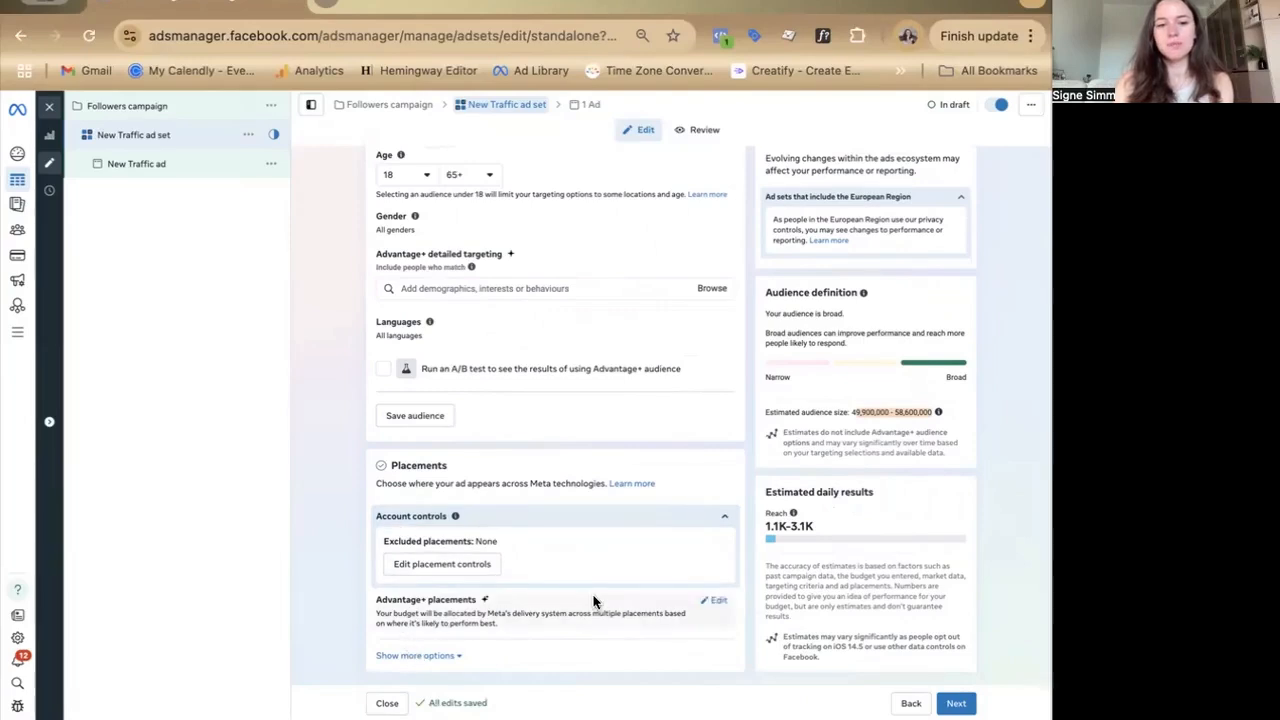
click(717, 606)
scroll(551, 598, down, 1)
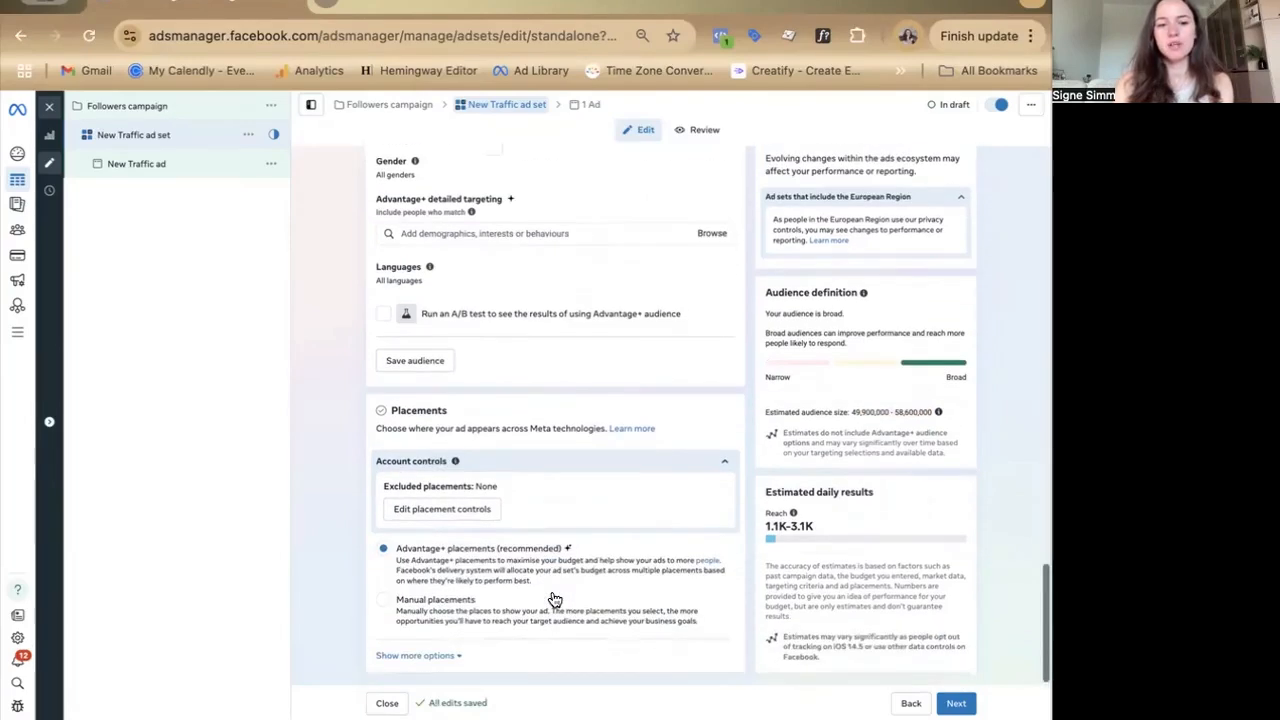
click(421, 617)
scroll(312, 549, down, 5)
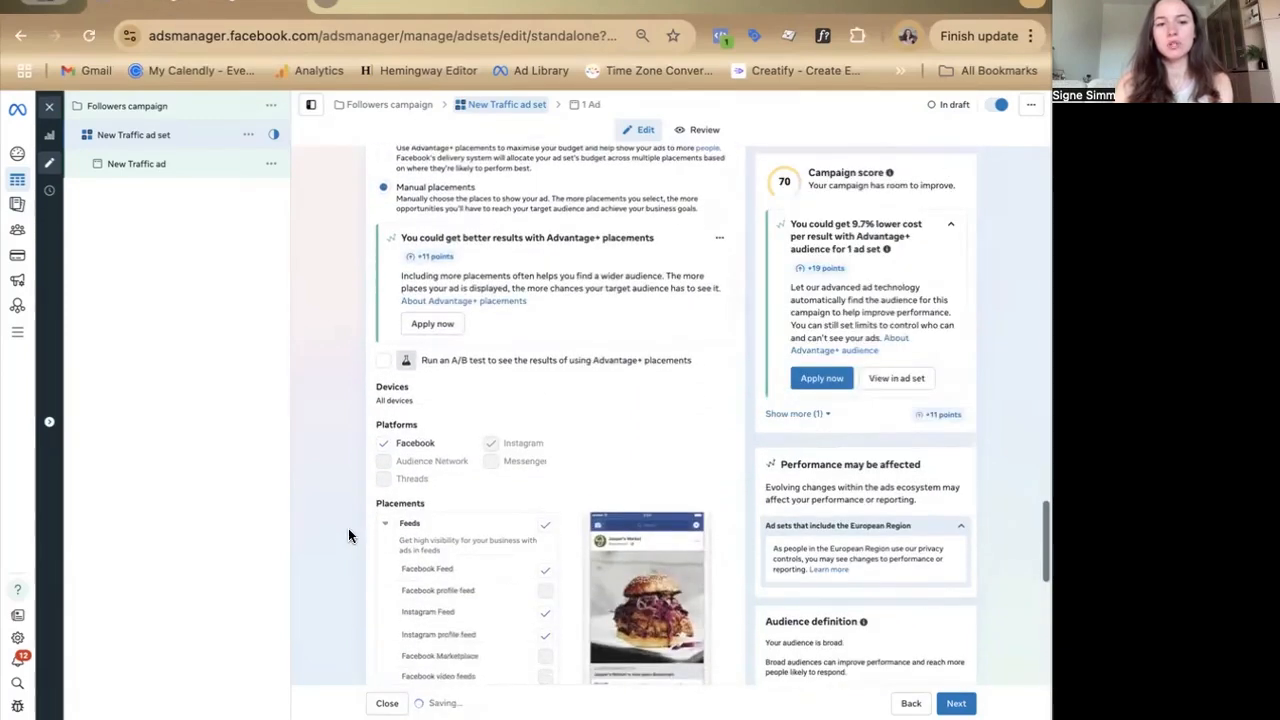
- Try excluding Facebook from the ad set's platforms, check the remaining Instagram placements, and include Facebook again
scroll(376, 392, down, 1)
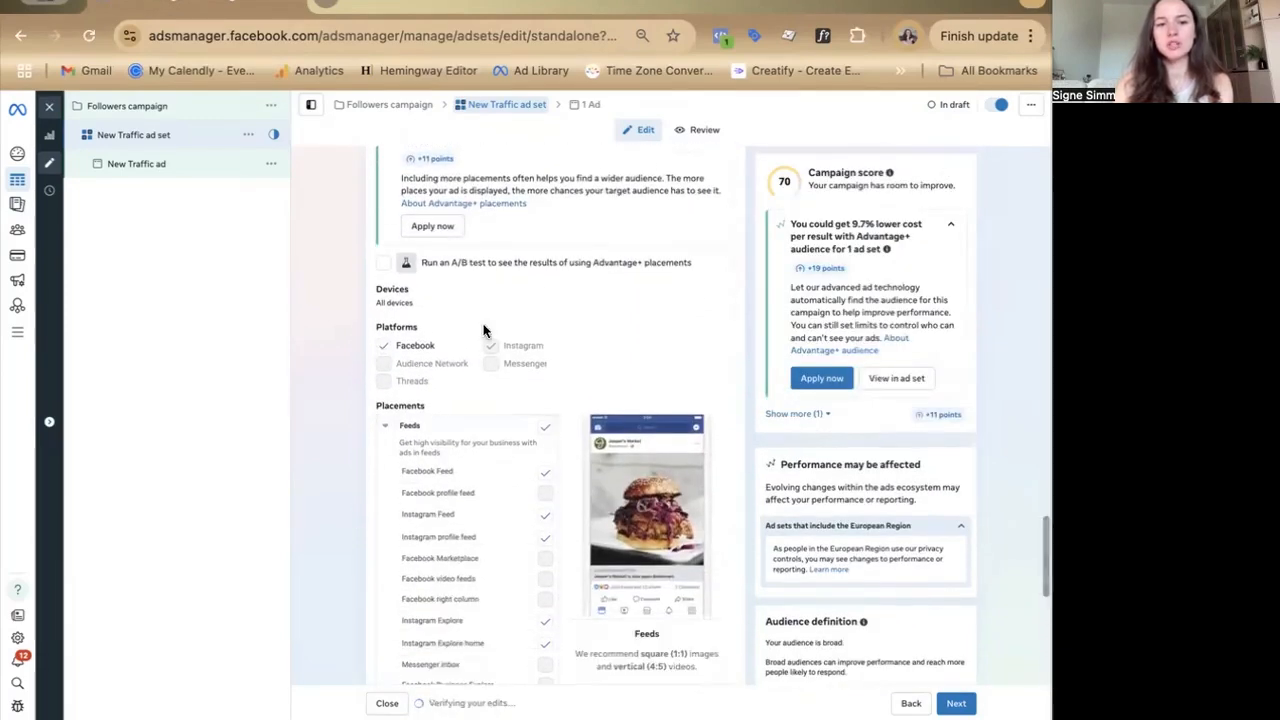
click(385, 349)
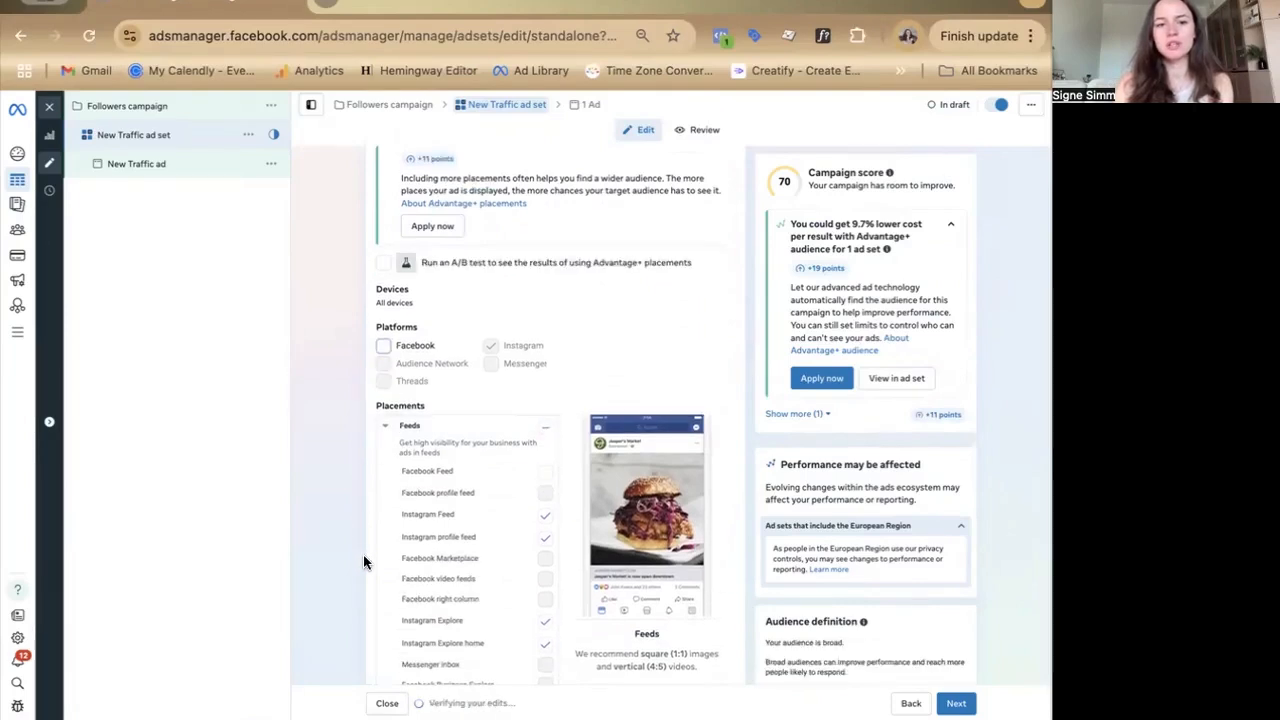
scroll(480, 485, down, 3)
scroll(492, 480, down, 5)
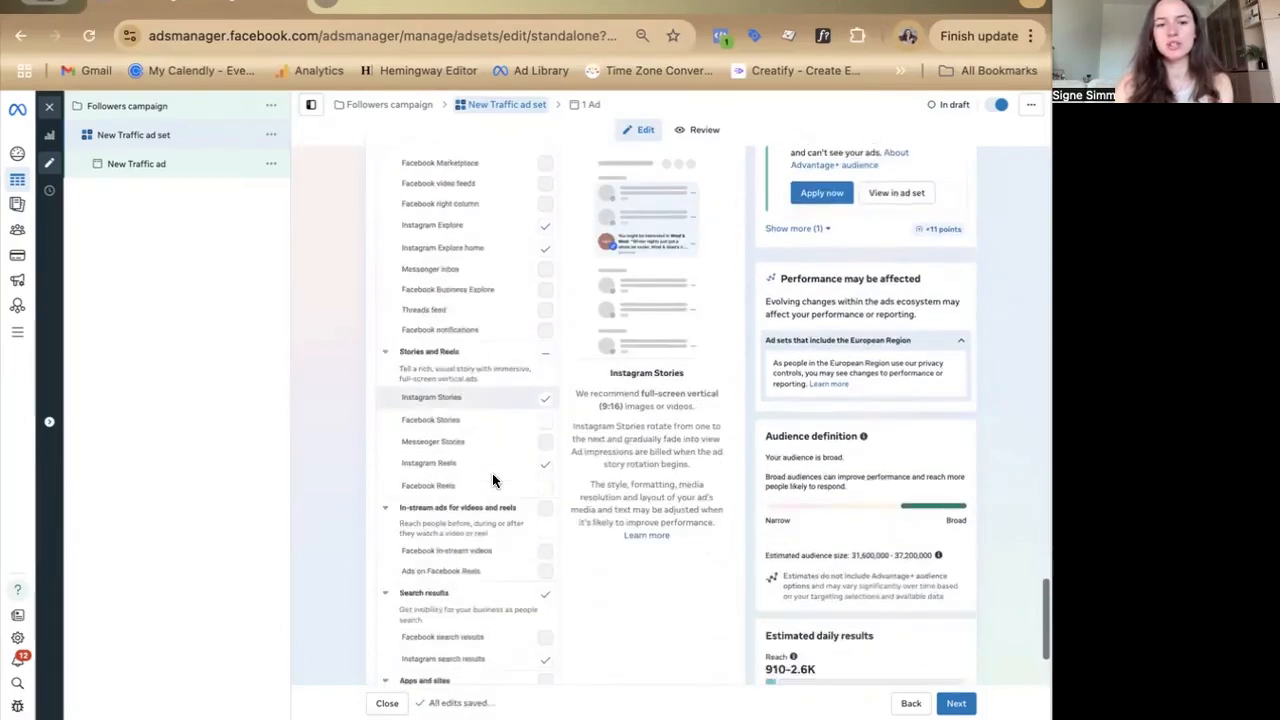
scroll(492, 480, up, 4)
scroll(492, 480, up, 3)
click(384, 317)
click(490, 316)
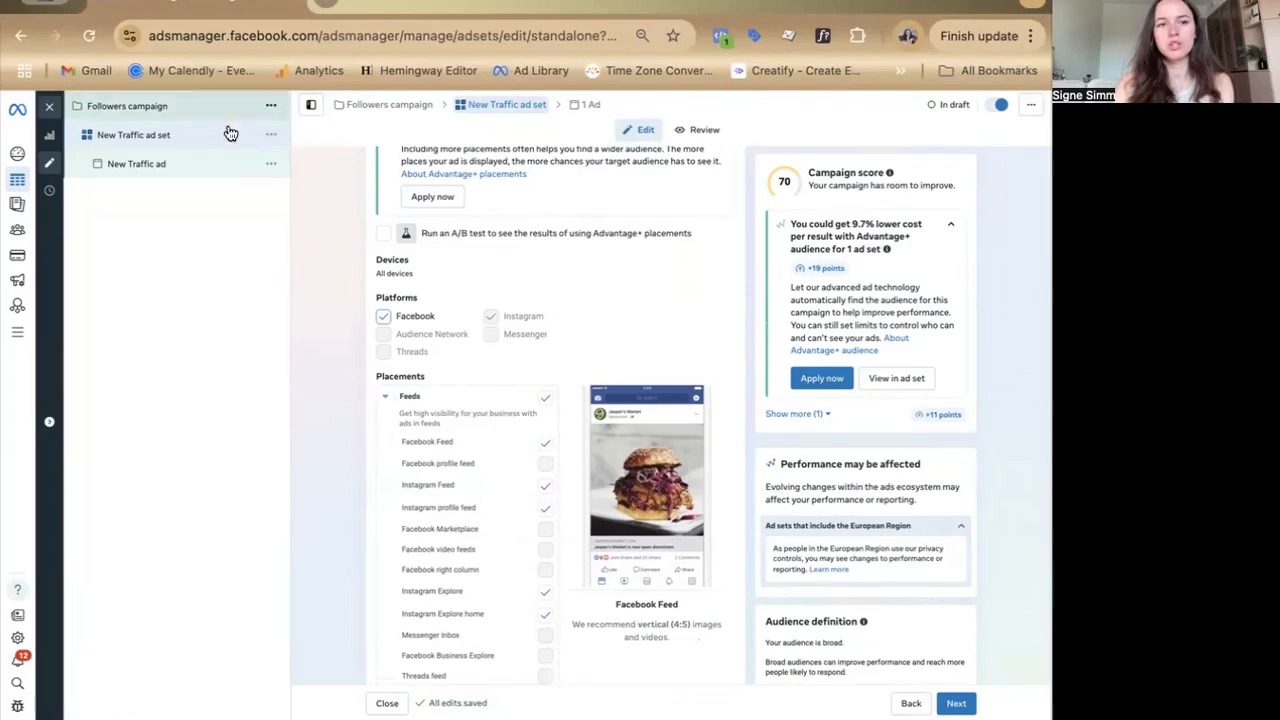
- Continue to the ad level and set the ad setup to Create ad
scroll(439, 217, up, 2)
scroll(439, 217, up, 10)
click(956, 704)
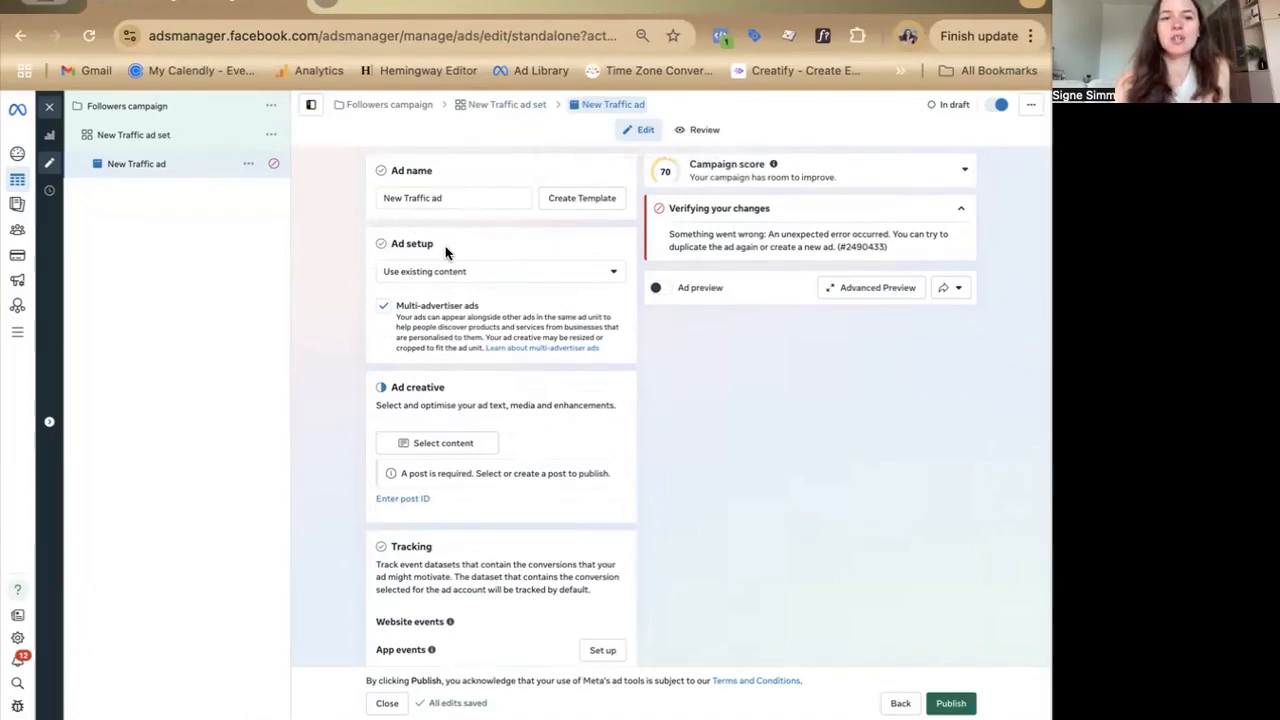
click(443, 273)
click(439, 303)
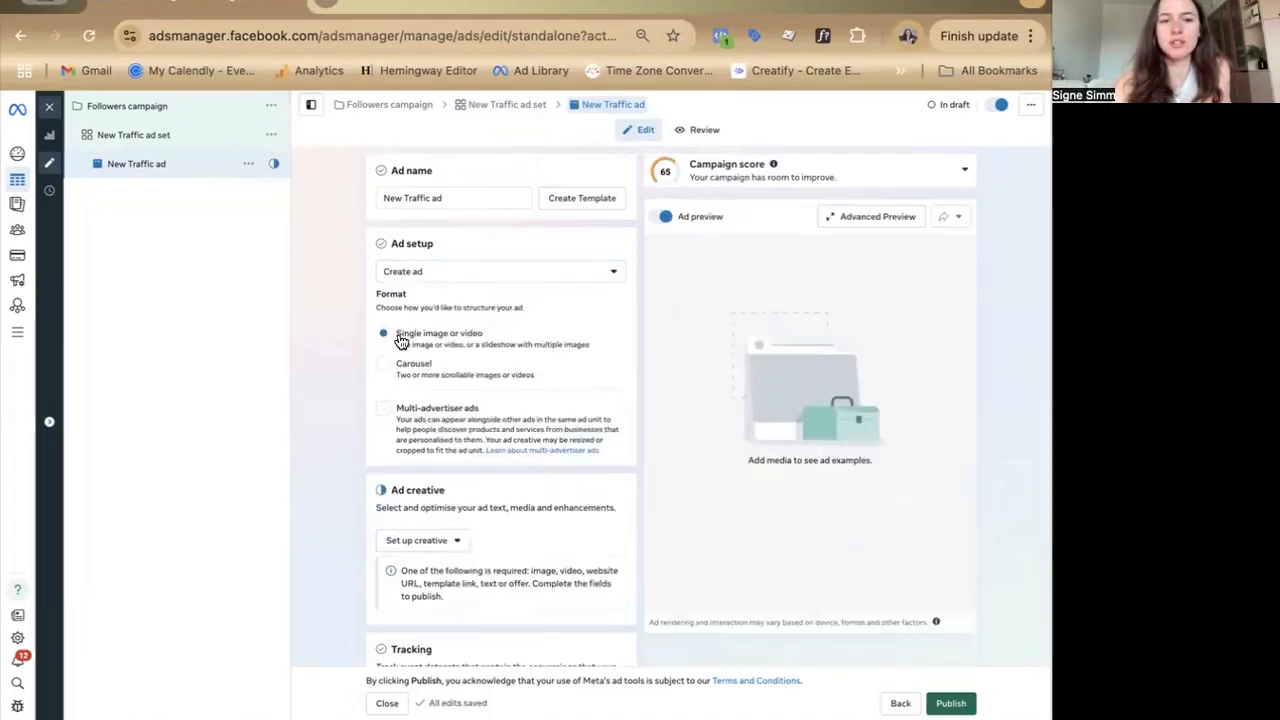
- Set up the ad creative with the fourth Instagram image, the blue 1080 × 1080 ebook post, leaving the primary text and description empty
scroll(404, 372, down, 3)
scroll(361, 290, up, 2)
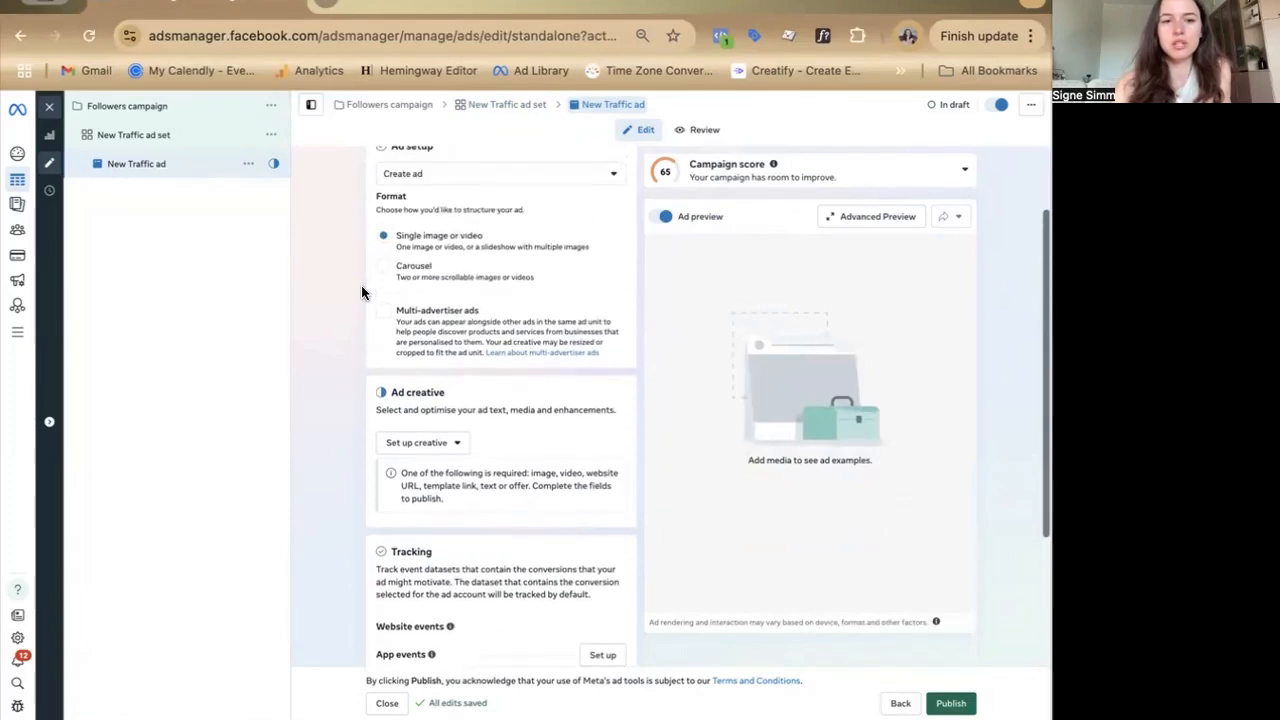
click(410, 443)
click(418, 478)
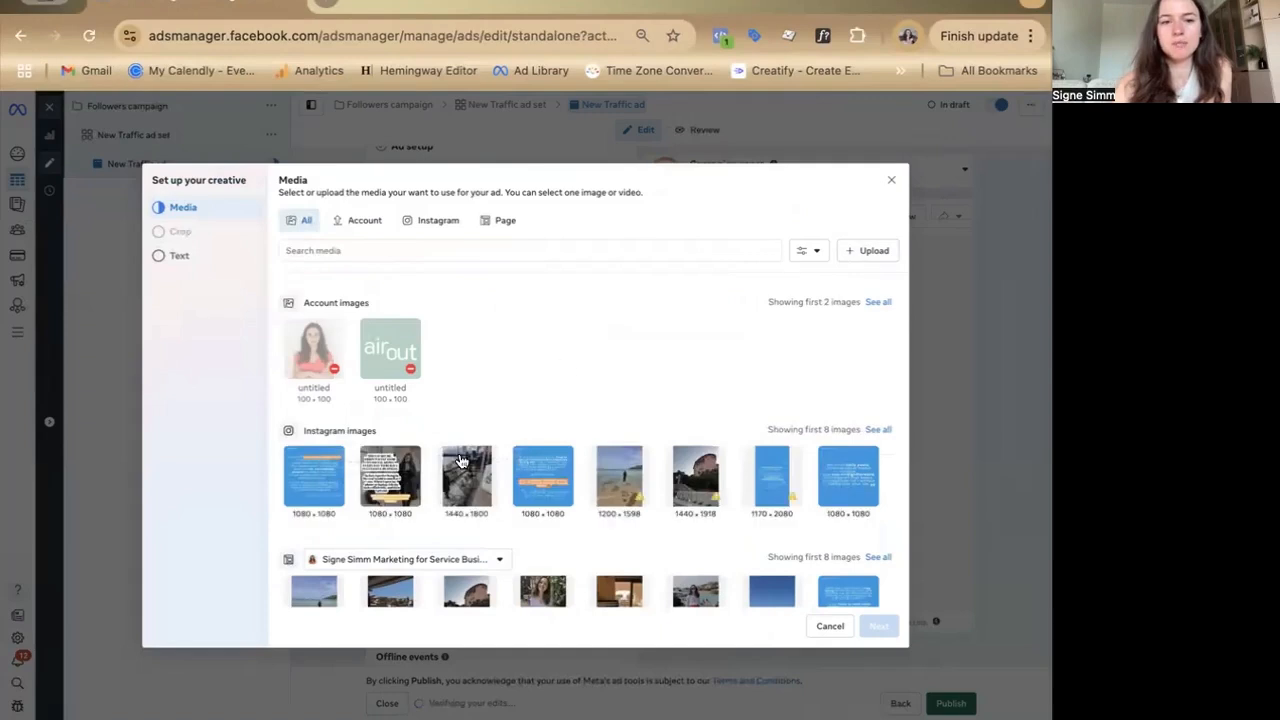
click(541, 488)
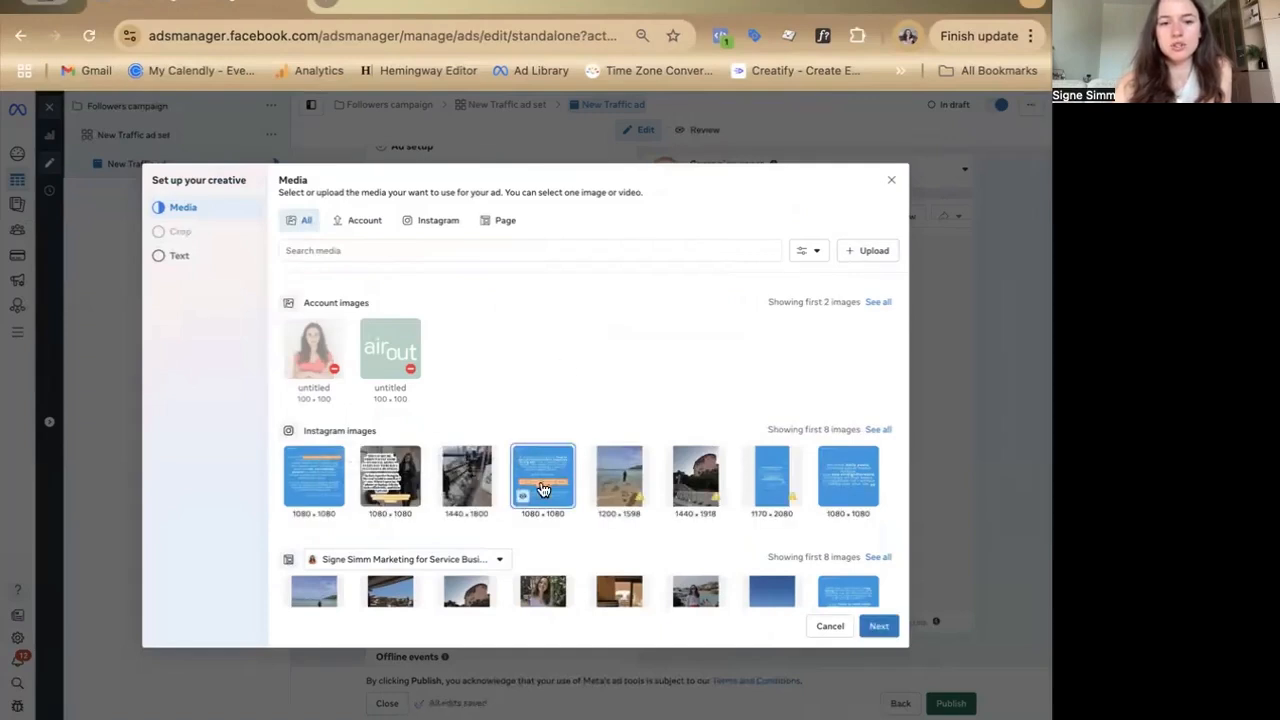
click(879, 627)
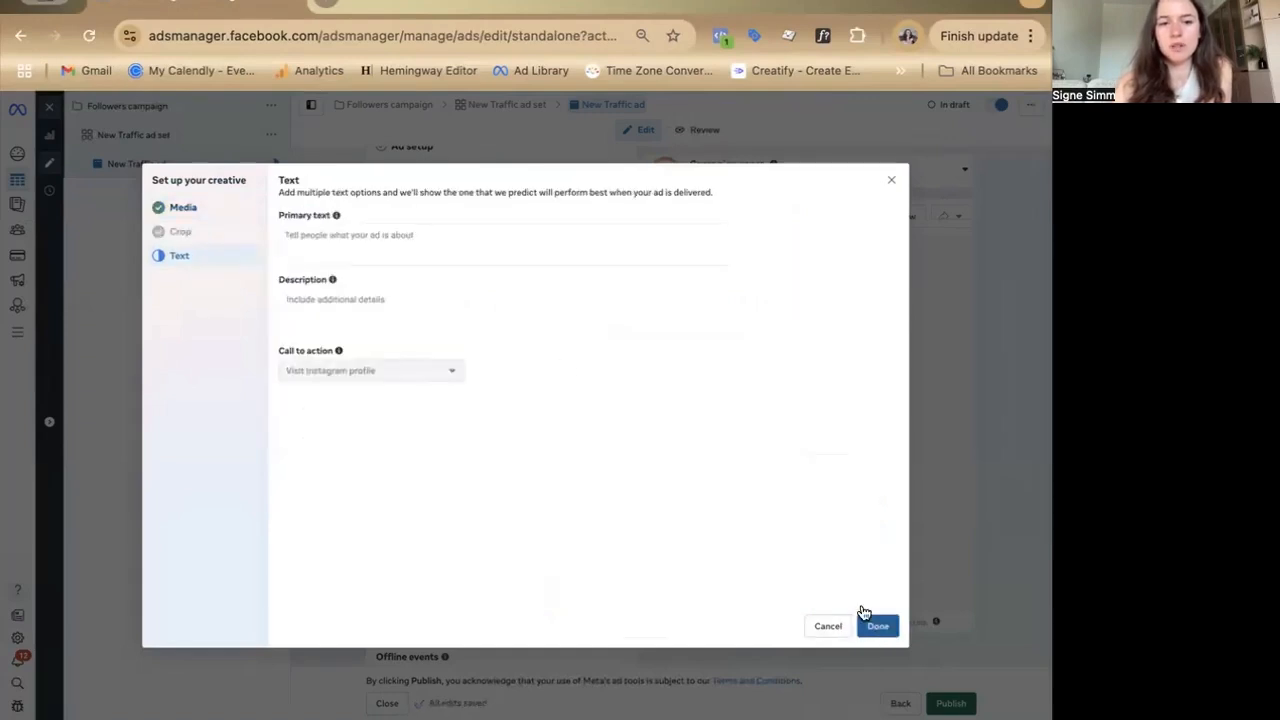
click(874, 628)
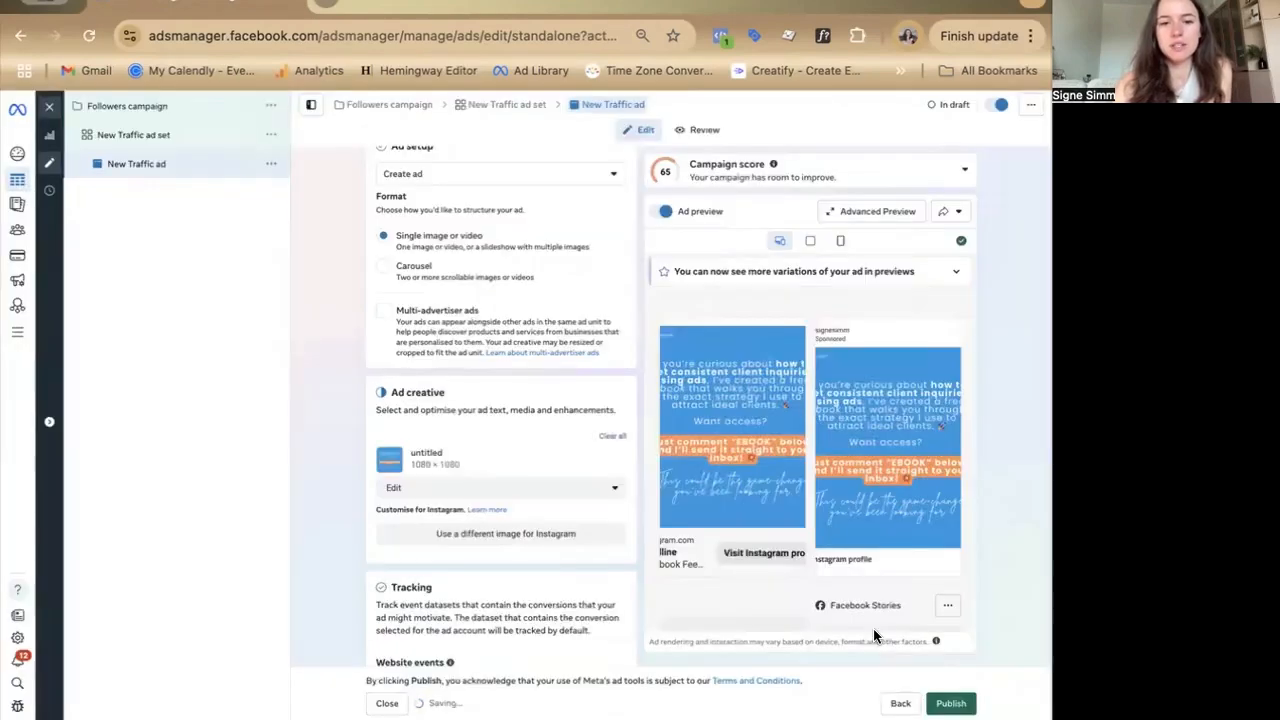
- Examine how the ad appears across the Facebook and Instagram placements in the advanced preview, and close it
scroll(581, 459, down, 4)
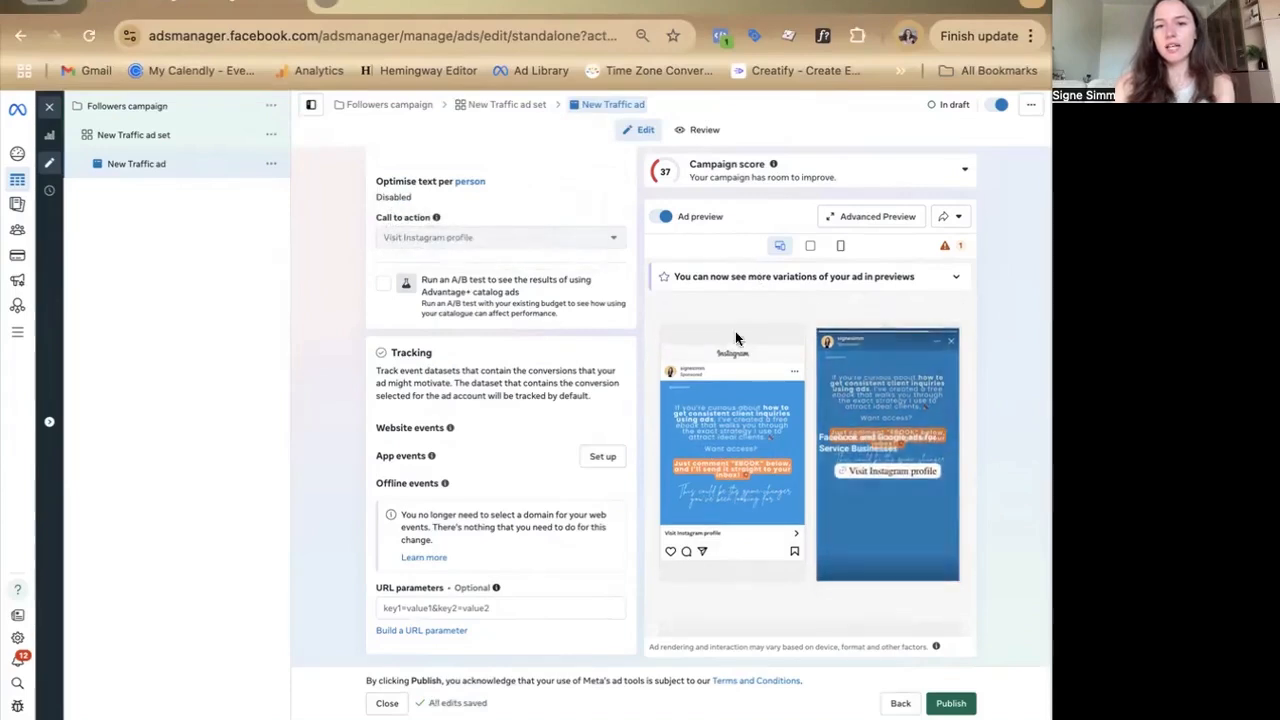
click(872, 217)
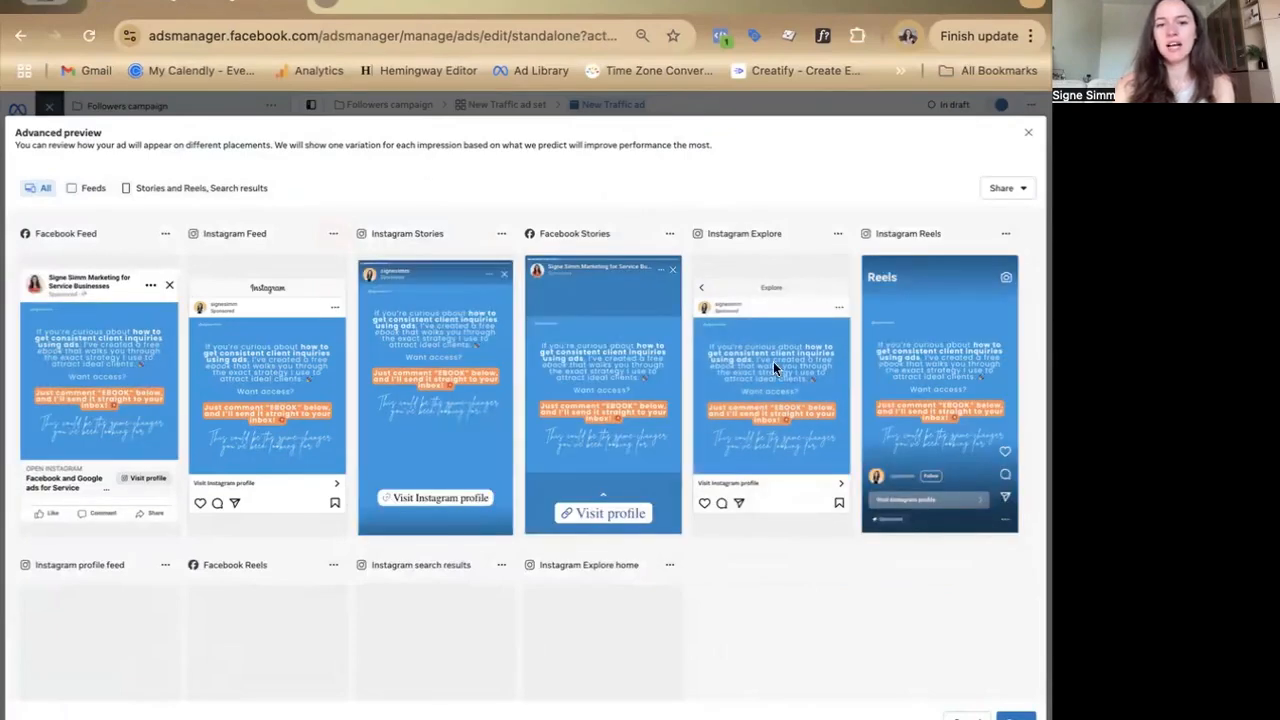
scroll(773, 361, down, 5)
scroll(390, 369, up, 5)
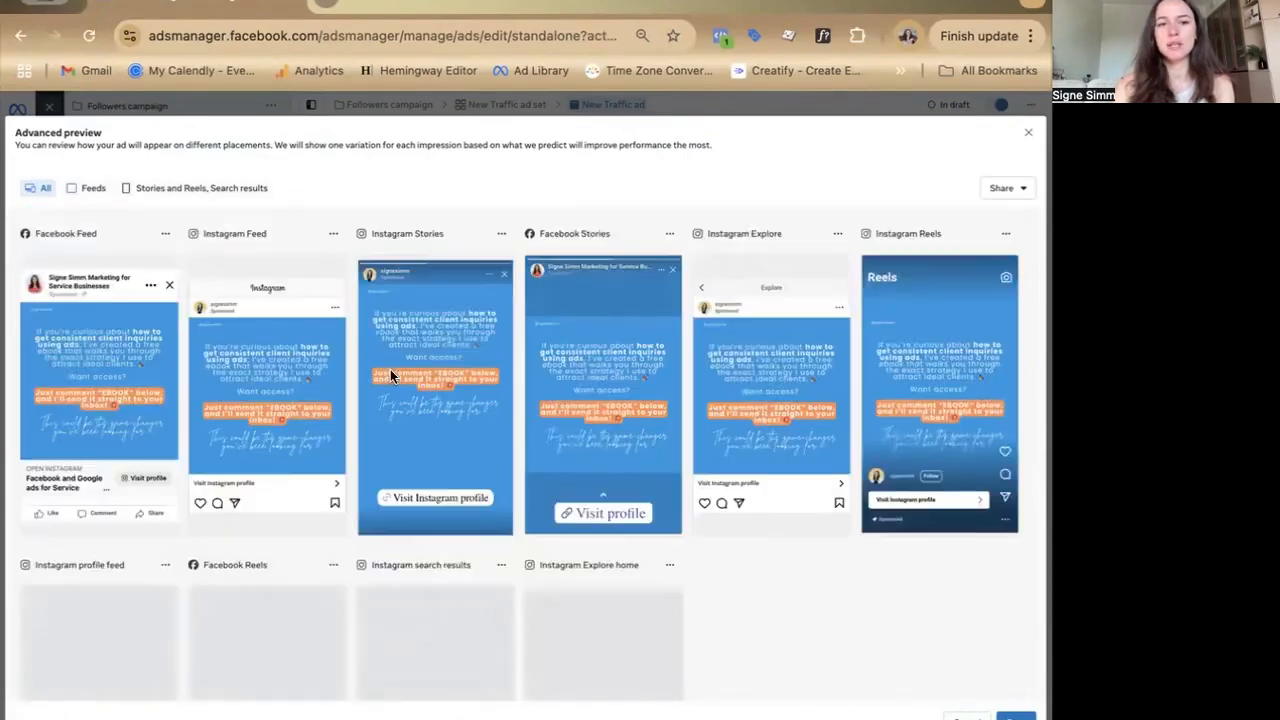
click(1023, 136)
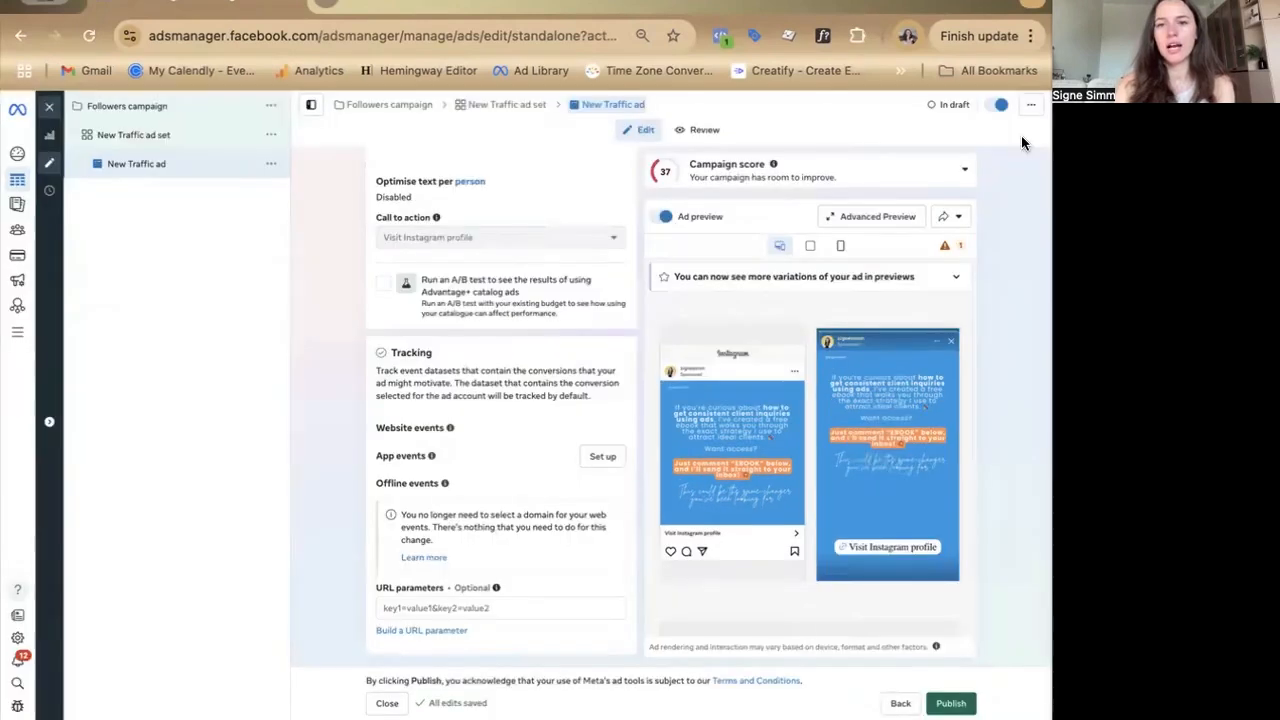